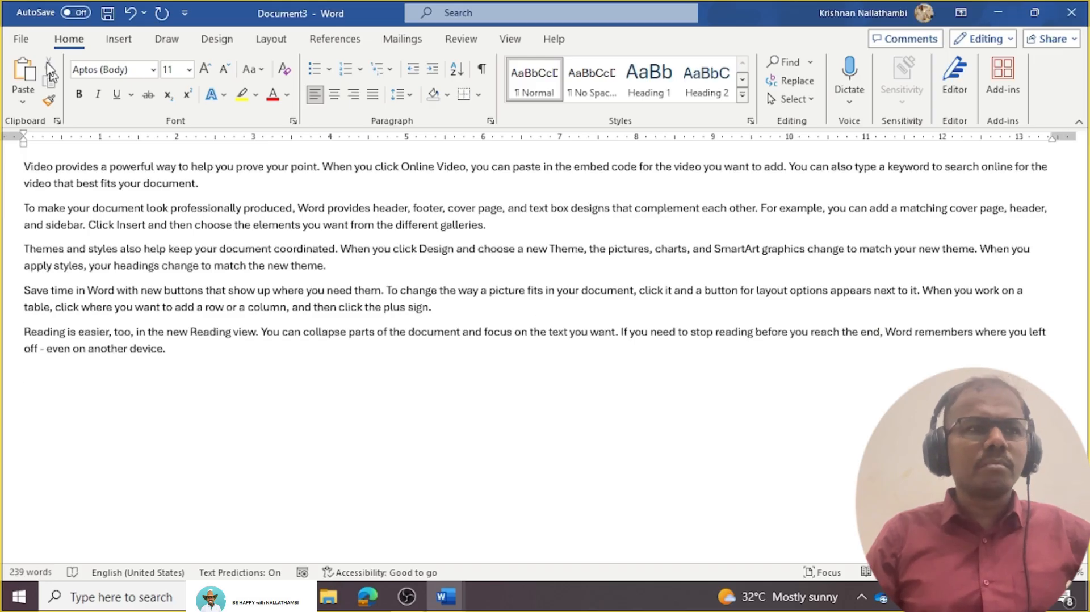
Insert the picture file "word" from the Downloads folder at the end of the document
click(134, 46)
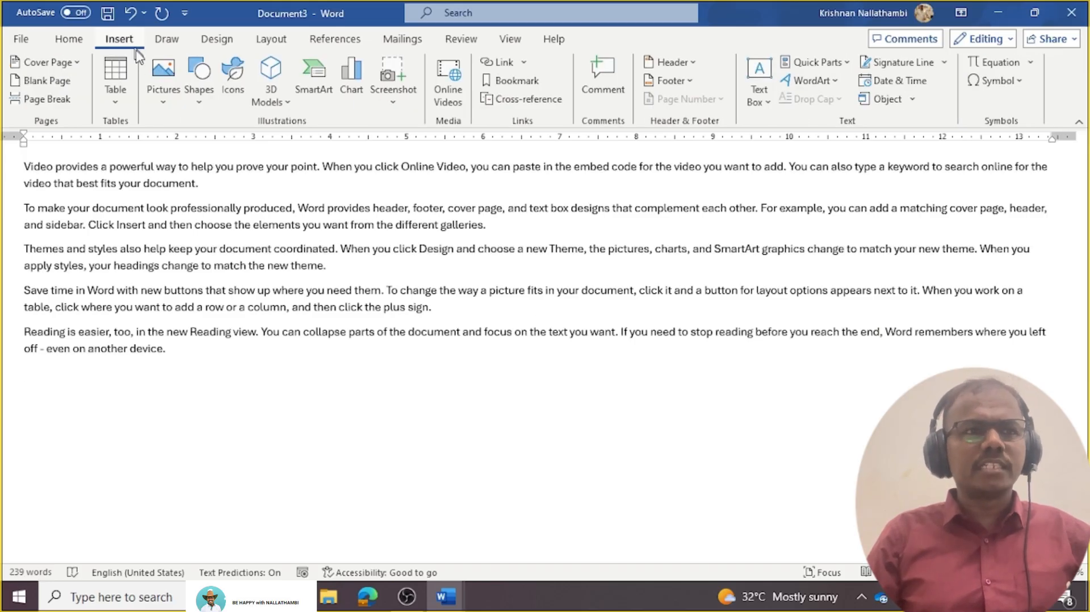
click(165, 105)
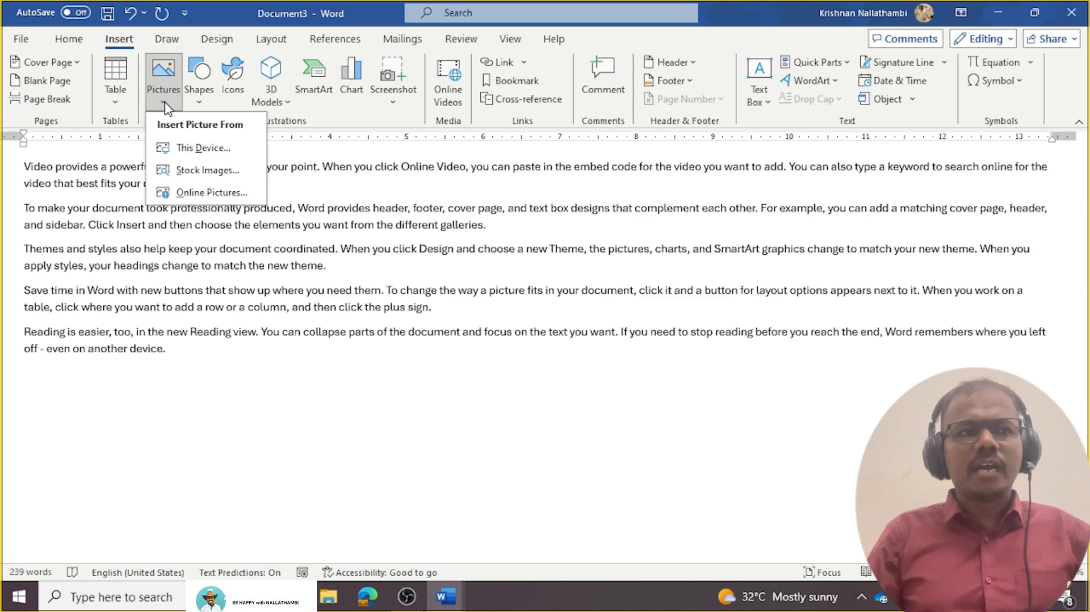
click(191, 148)
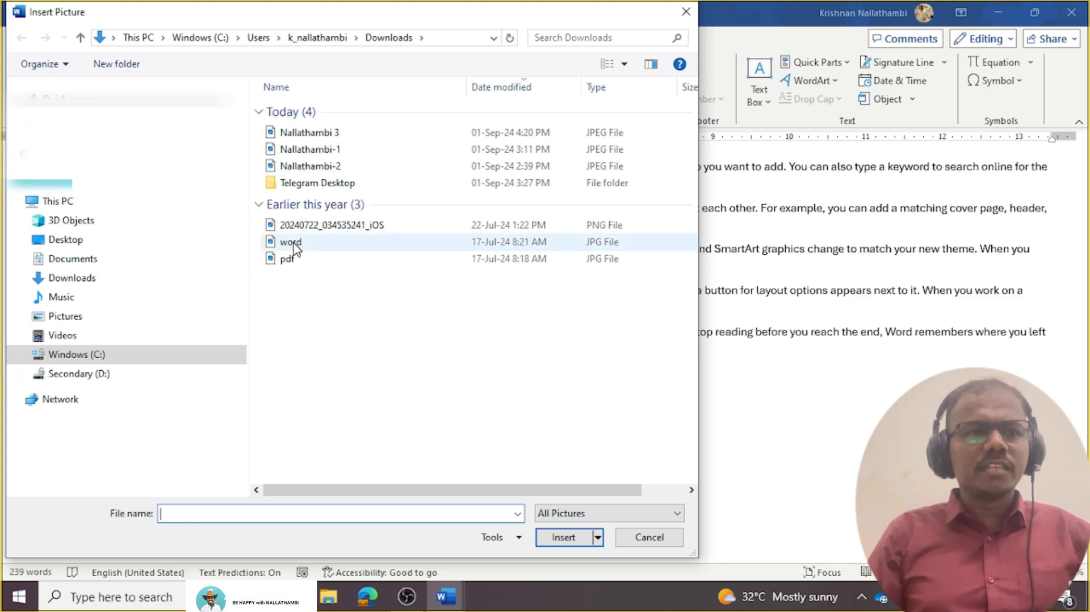
click(293, 244)
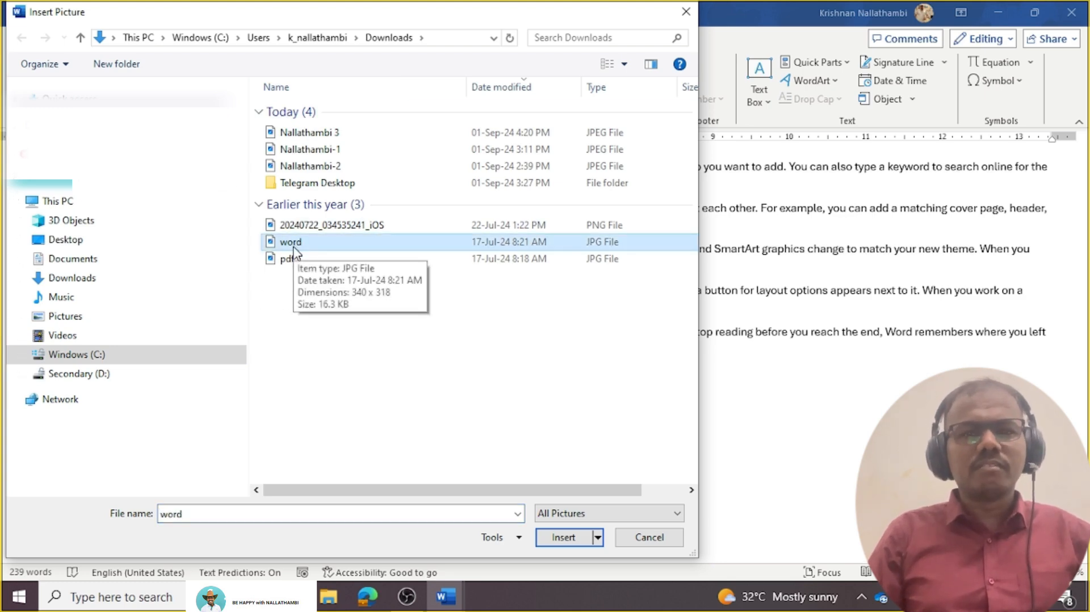
click(564, 538)
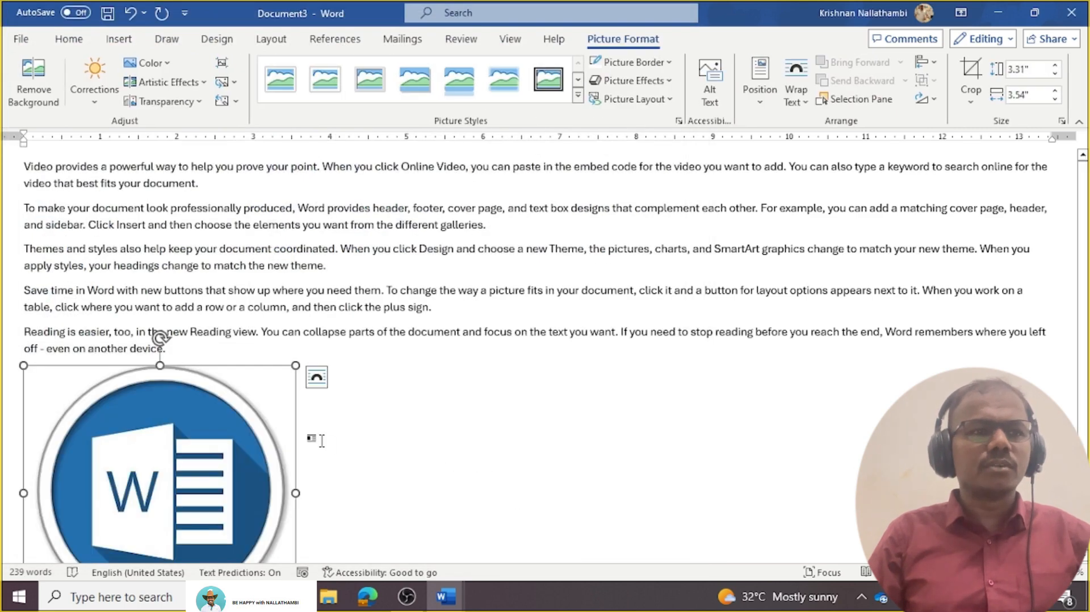
Set the inserted picture's text wrapping to In Front of Text and move it slightly away from the margin
scroll(341, 441, down, 2)
scroll(375, 440, up, 1)
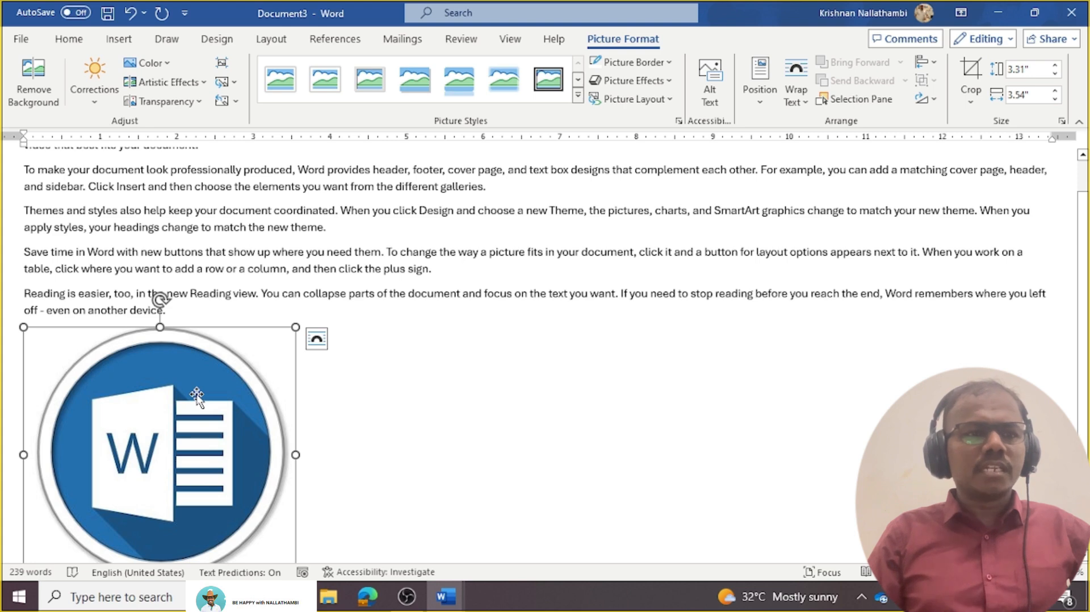
click(515, 274)
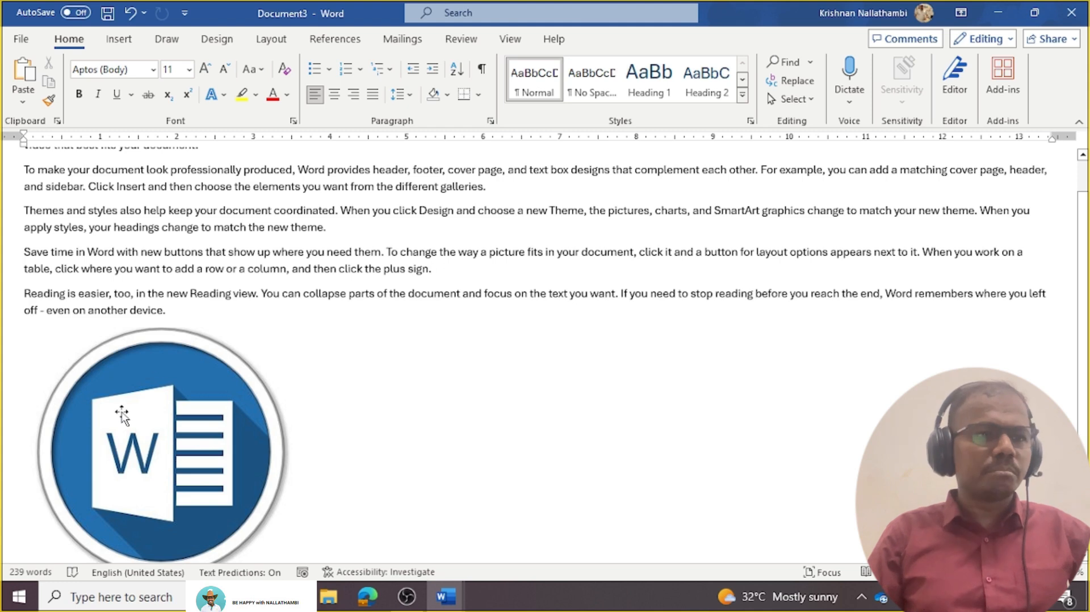
click(124, 412)
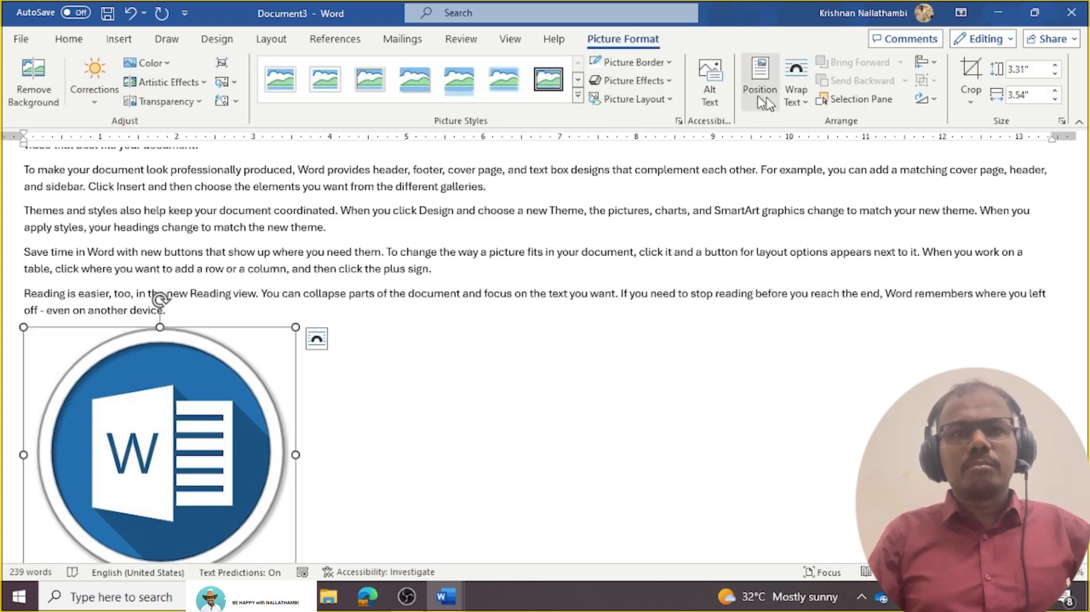
click(801, 109)
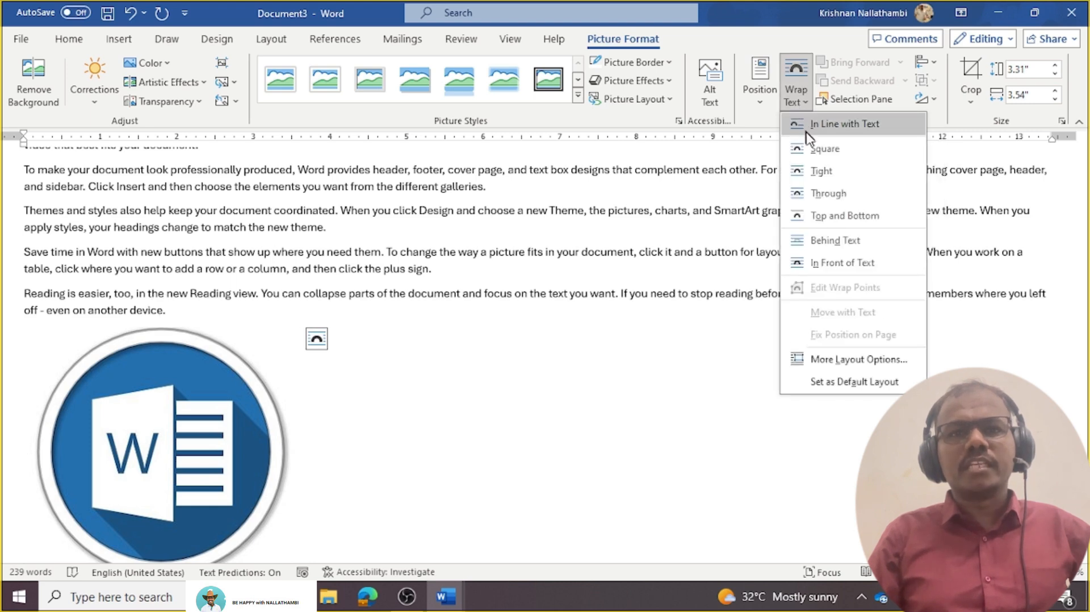
click(853, 271)
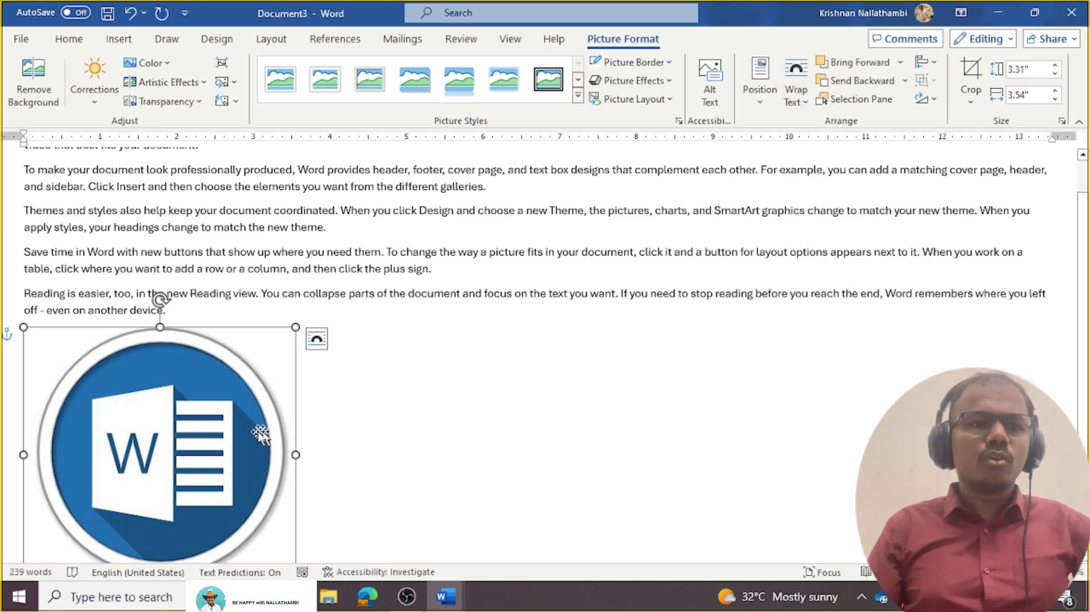
drag(263, 433, 302, 488)
Add six blank lines after the first paragraph to make room for the picture
click(116, 225)
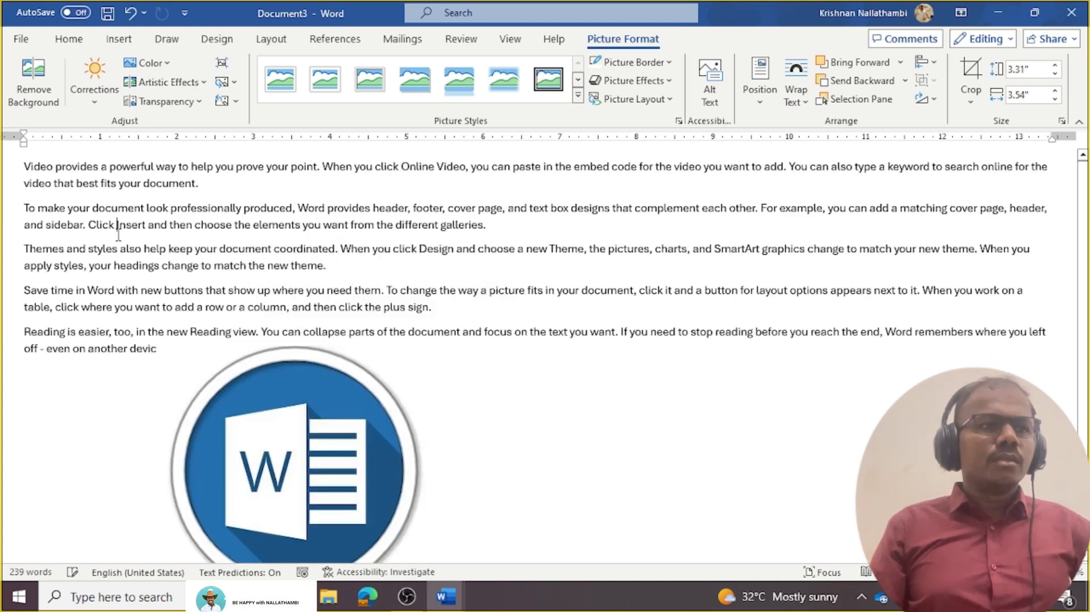
click(221, 189)
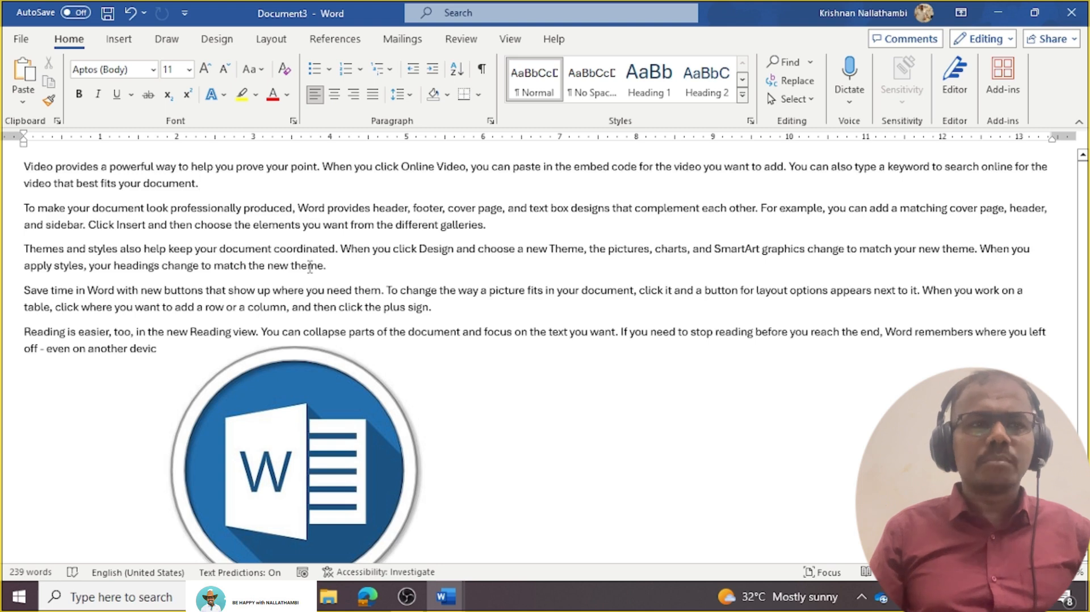
key(Return)
key(Return)
key(Return)
key(Return)
key(Return)
key(Return)
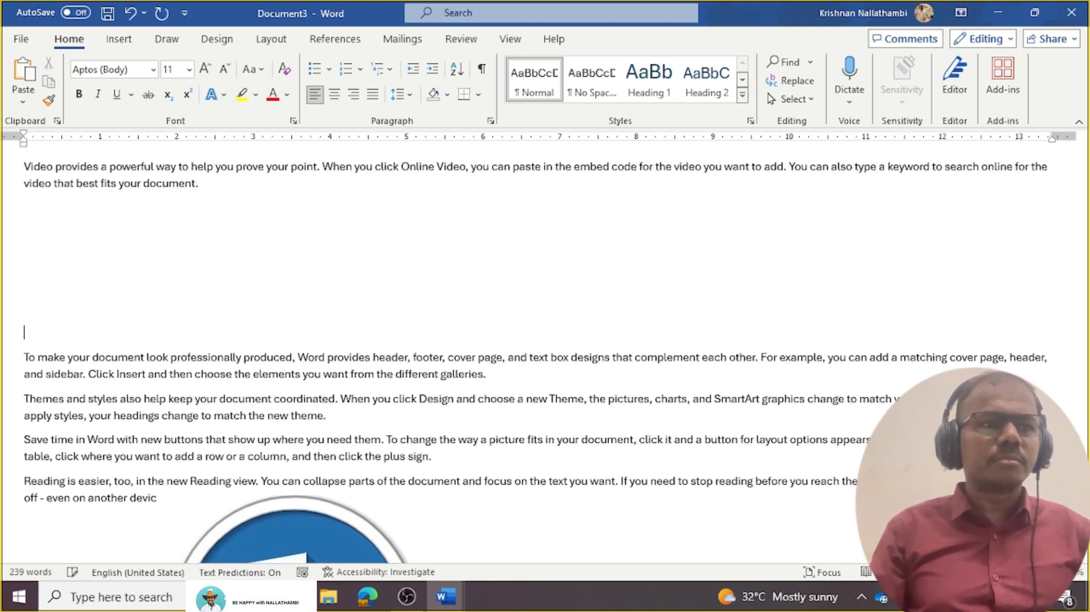
Move the picture into the gap below the first paragraph and shrink it to about 1.96" high by 2.09" wide
scroll(224, 445, down, 3)
drag(279, 457, 143, 269)
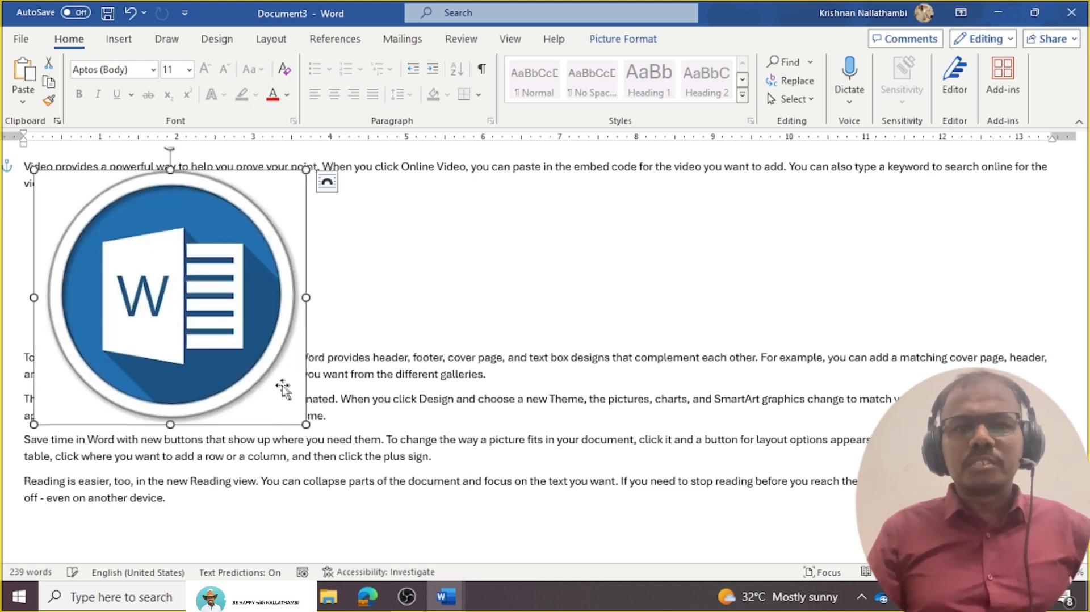
drag(306, 424, 194, 283)
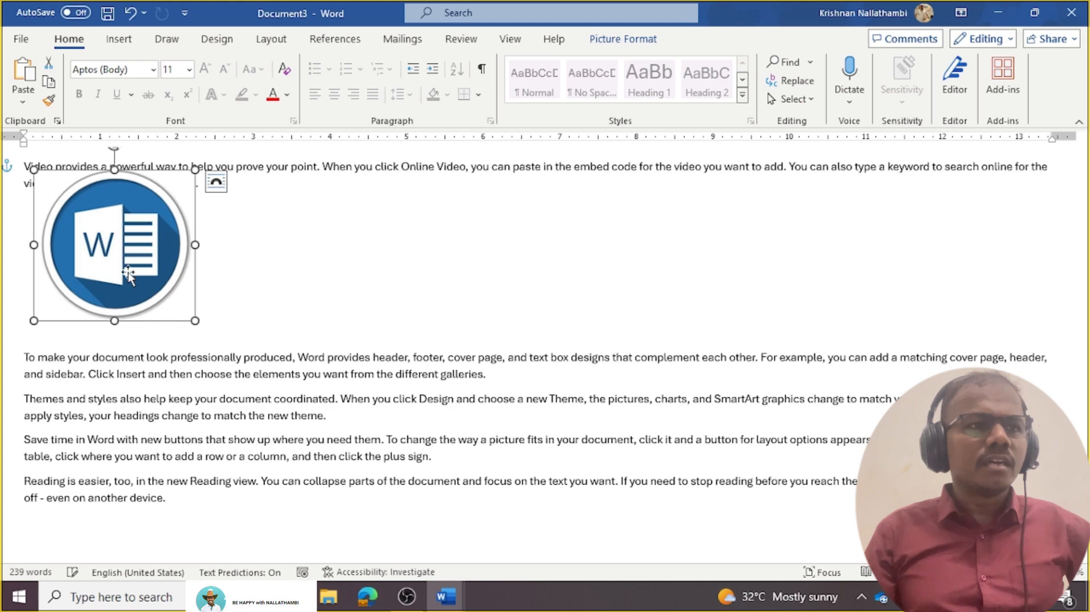
drag(128, 275, 123, 296)
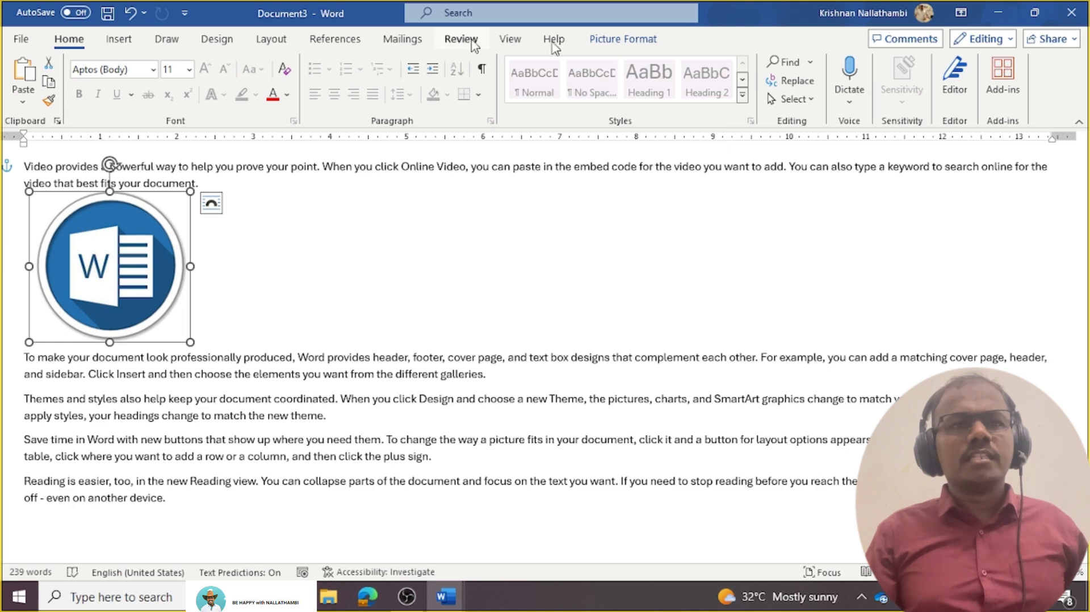
Try cropping the picture from its lower-right corner to about 1.33" by 1.27", undo that crop and leave crop mode
click(629, 42)
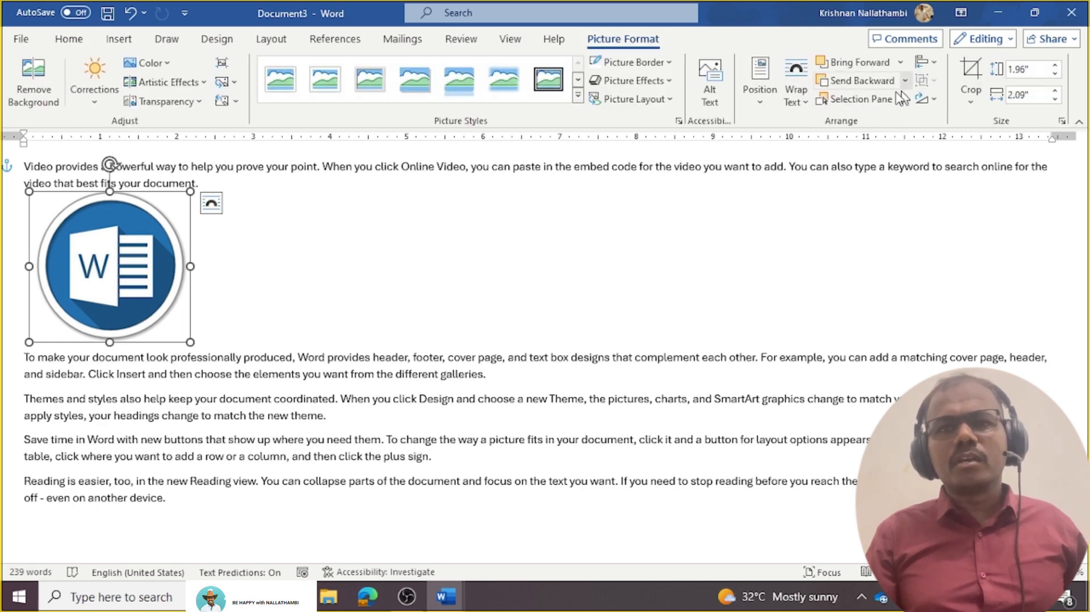
click(968, 74)
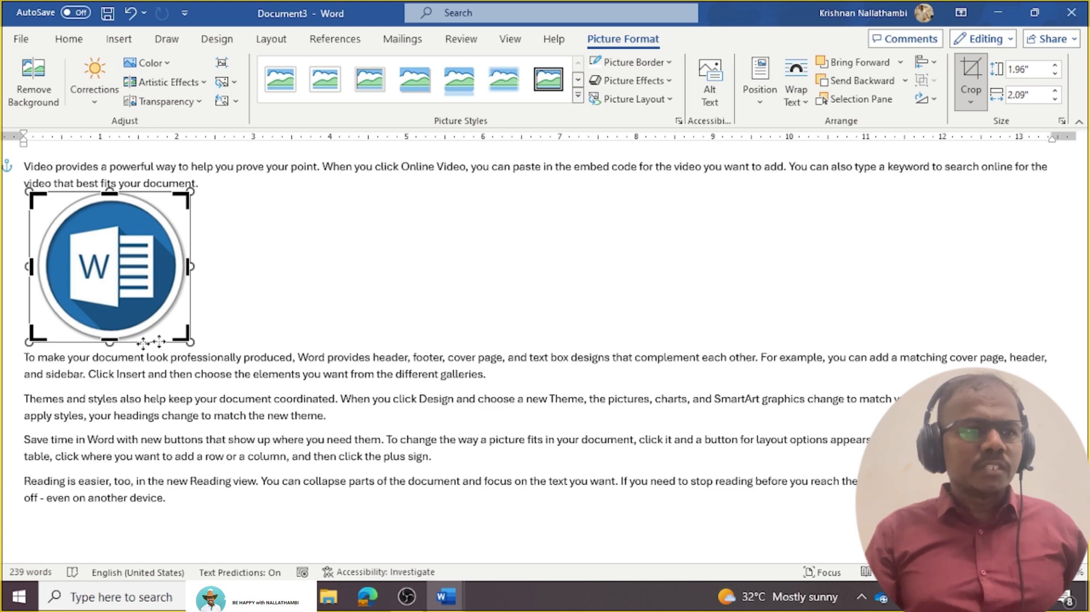
mouse_move(111, 343)
mouse_down()
mouse_move(105, 303)
mouse_move(105, 344)
mouse_up()
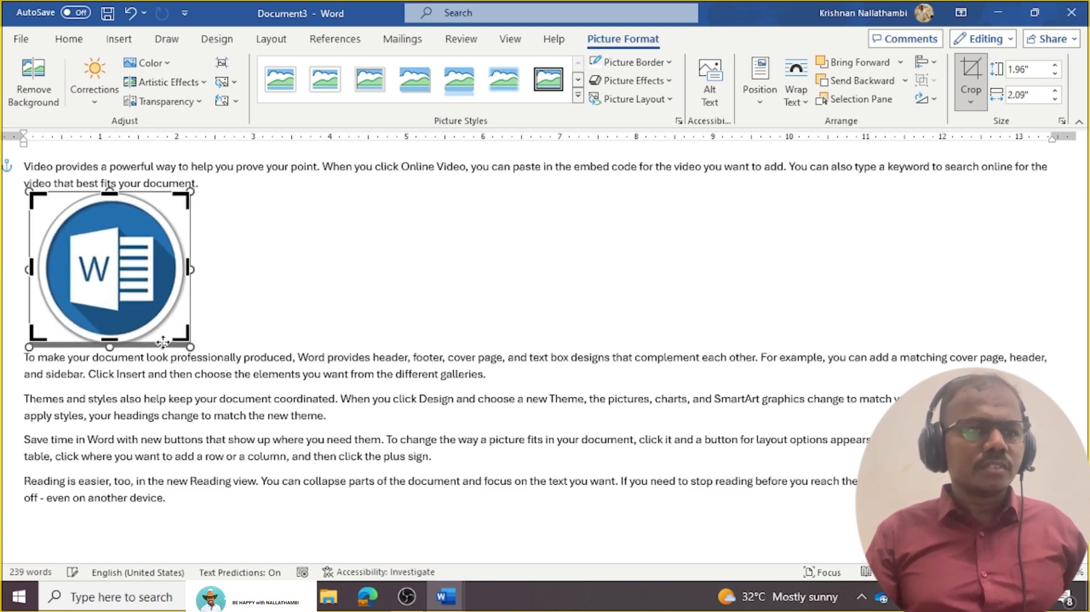
drag(182, 336, 123, 288)
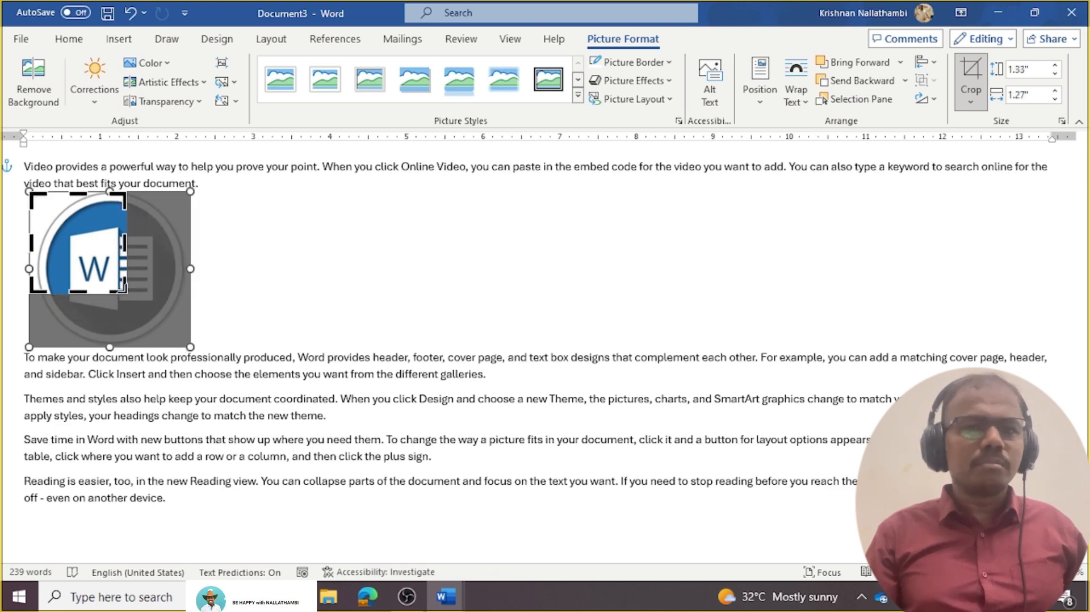
click(130, 12)
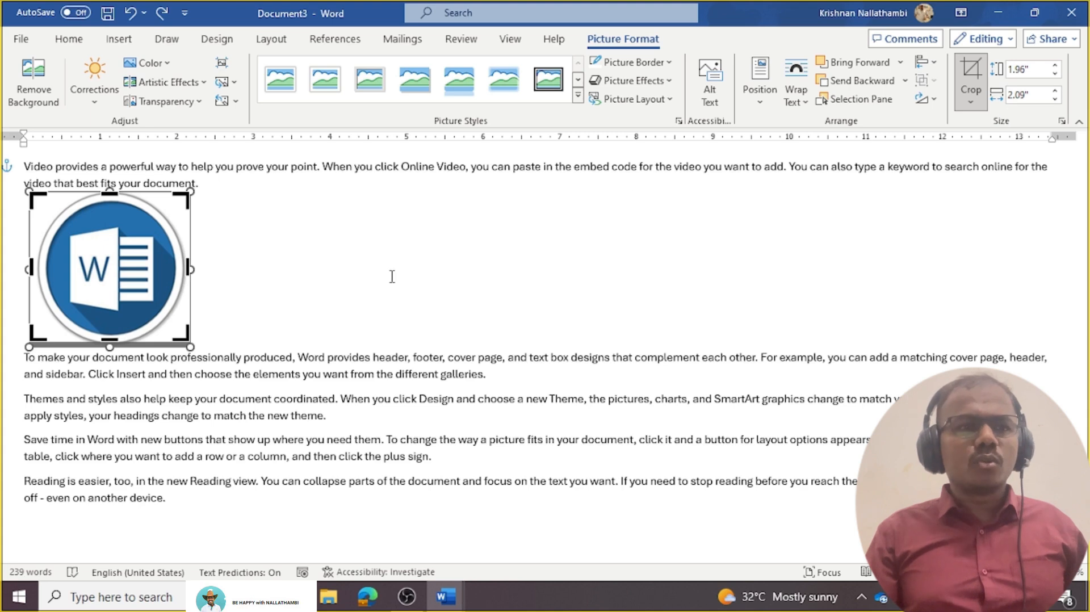
click(970, 80)
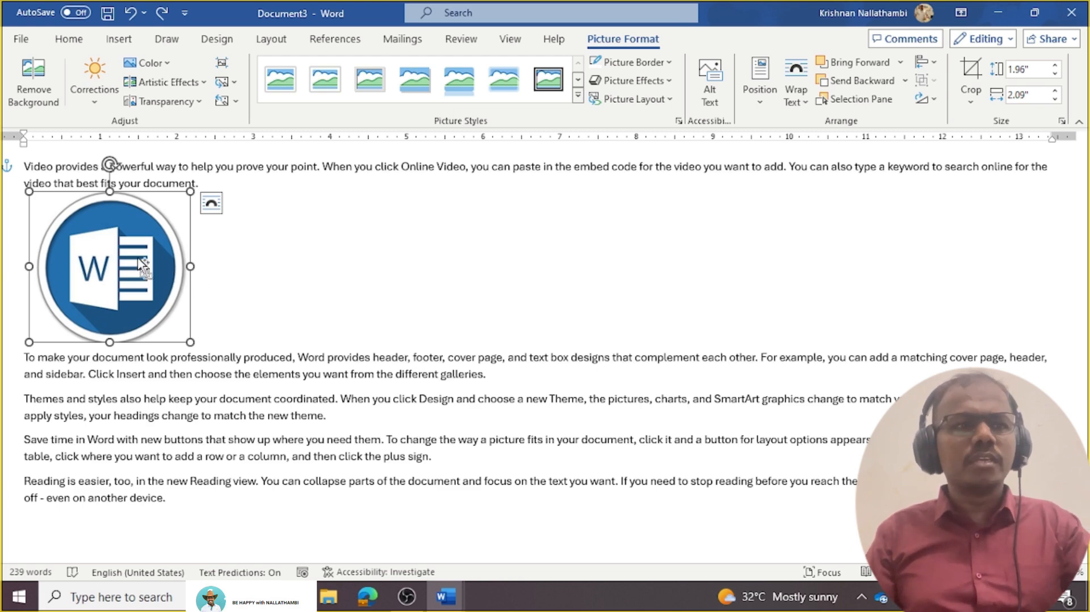
Duplicate the picture to form a row of four copies below the first paragraph
drag(141, 264, 539, 274)
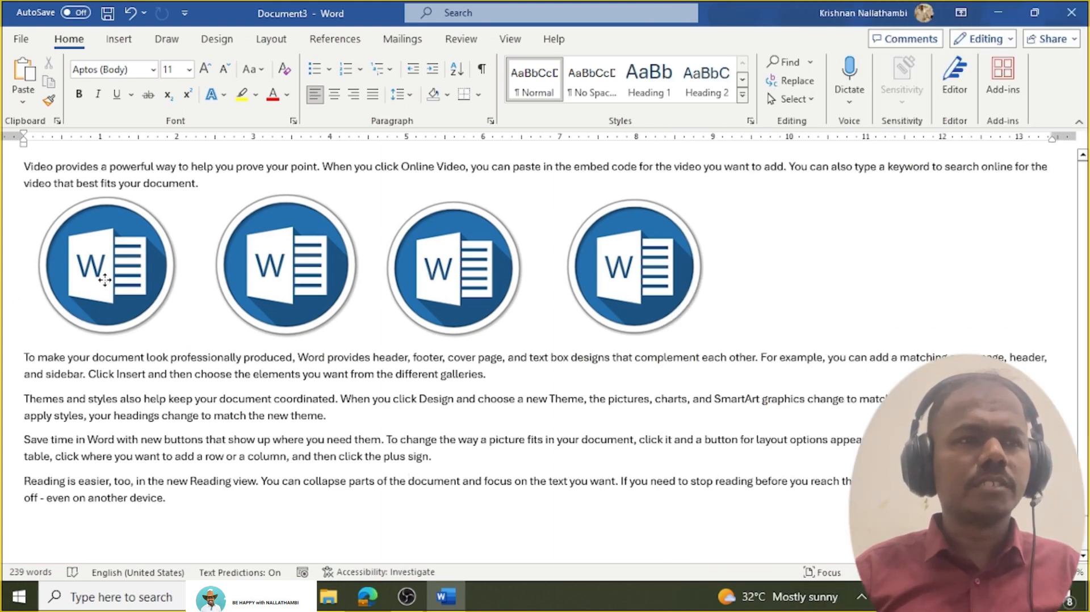
click(105, 284)
click(370, 282)
click(450, 274)
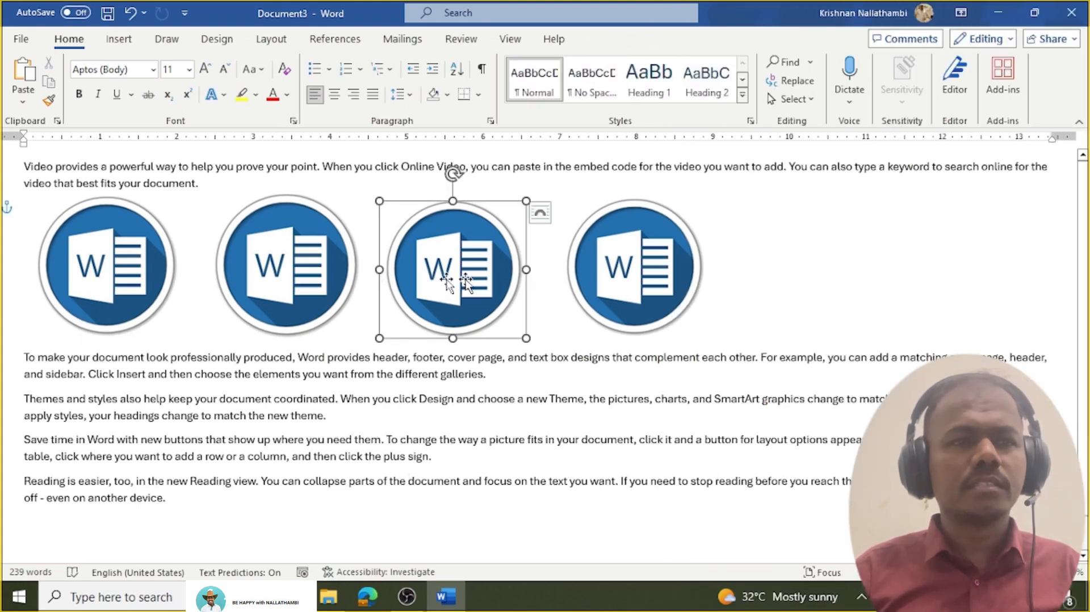
click(627, 281)
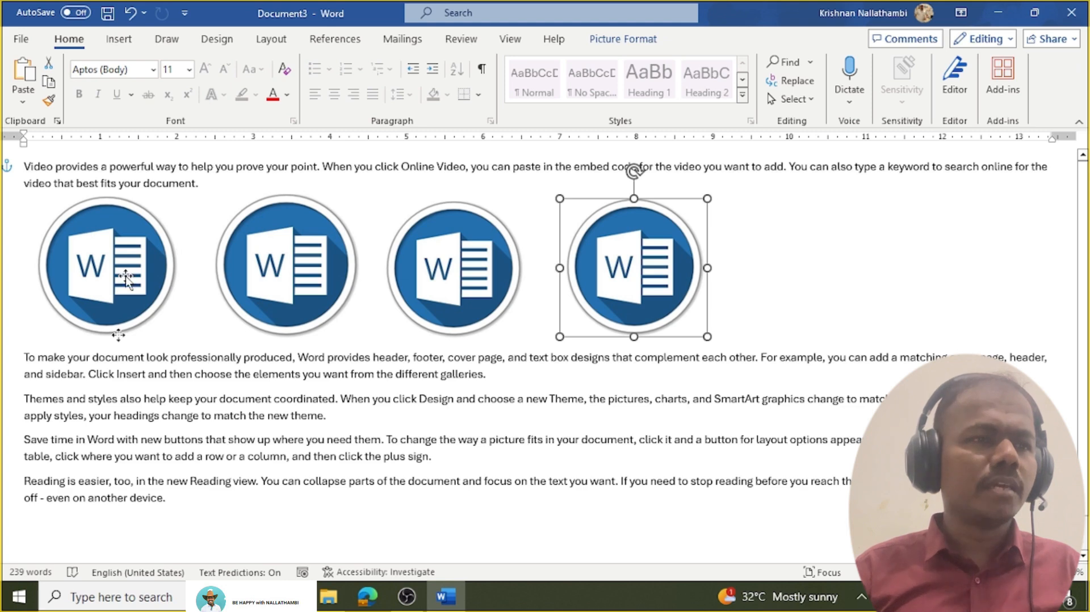
Shift the first picture closer to the second, group all four pictures into one object and nudge the group
drag(114, 328, 129, 267)
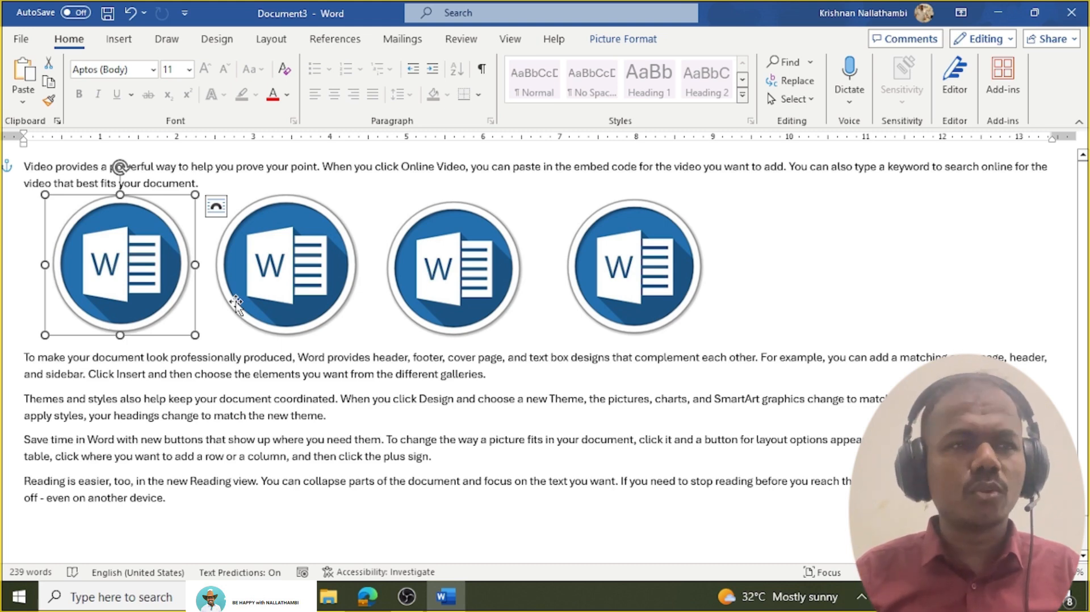
ctrl+click(250, 278)
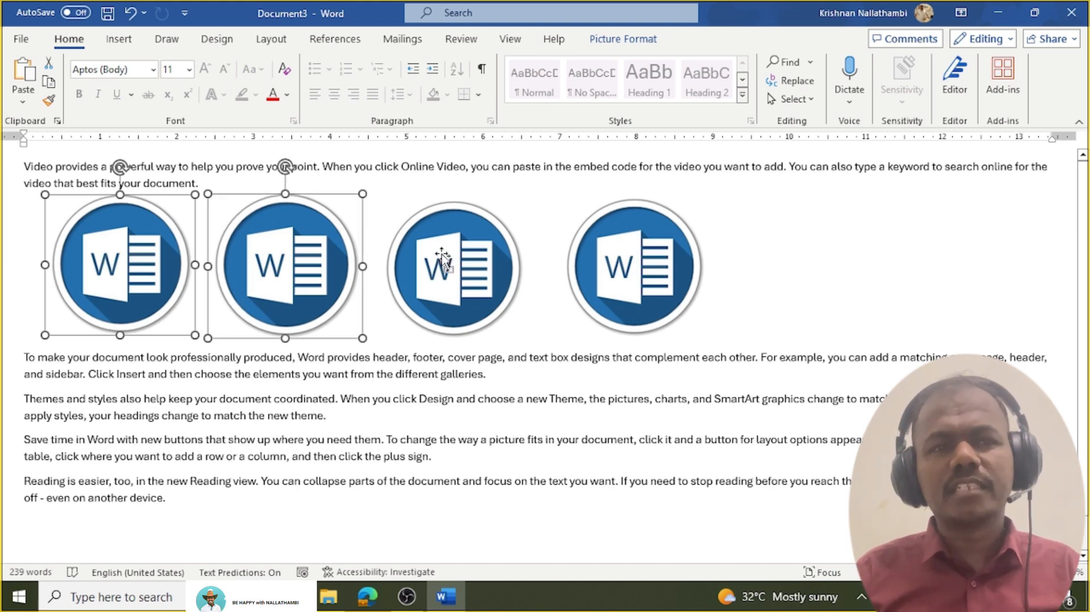
ctrl+click(442, 256)
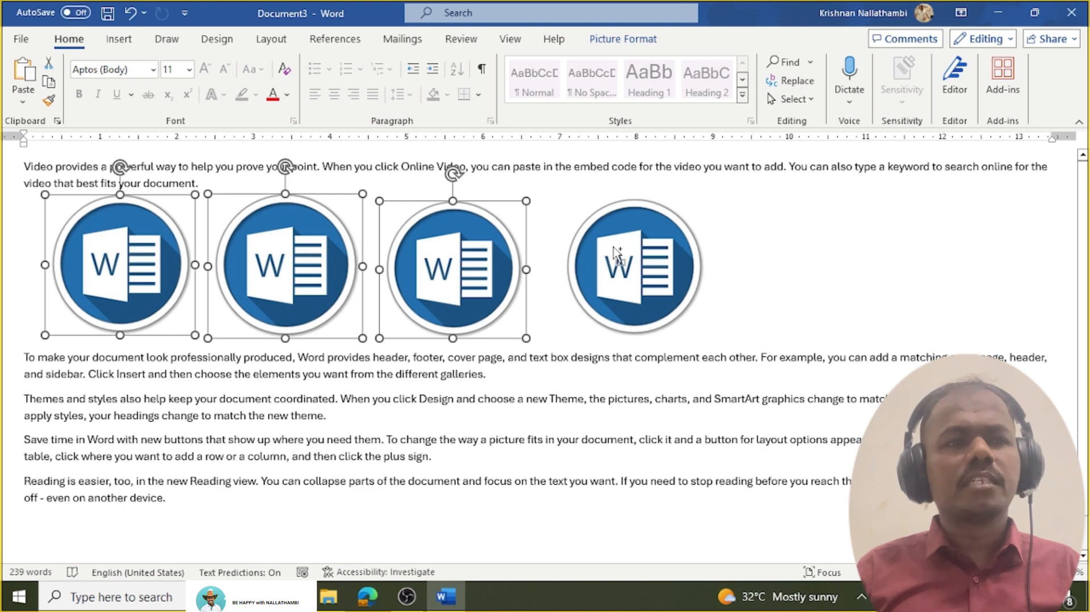
ctrl+click(616, 254)
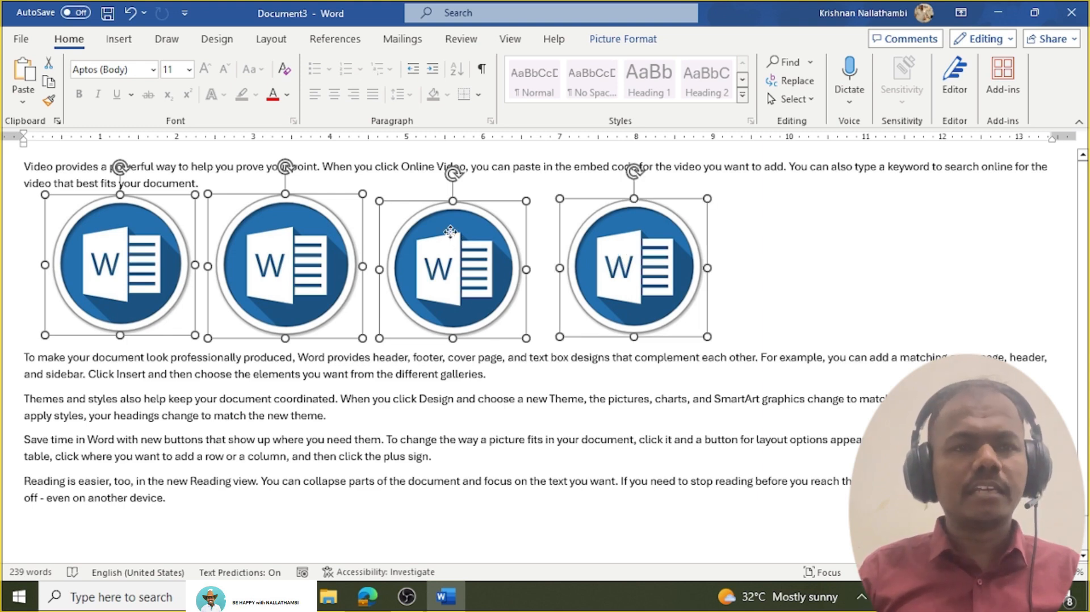
right_click(450, 232)
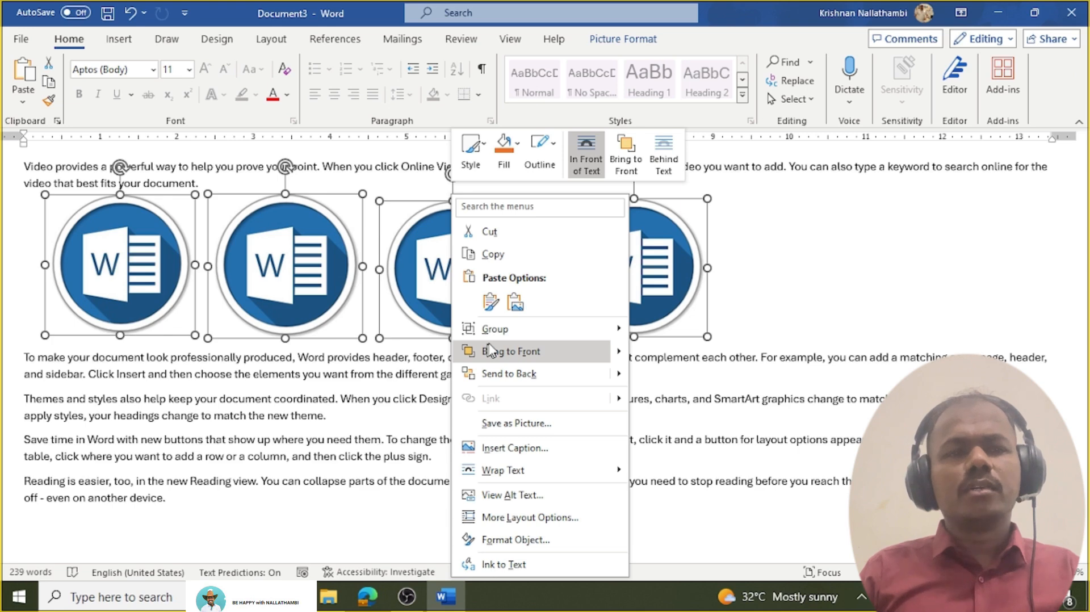
mouse_move(602, 329)
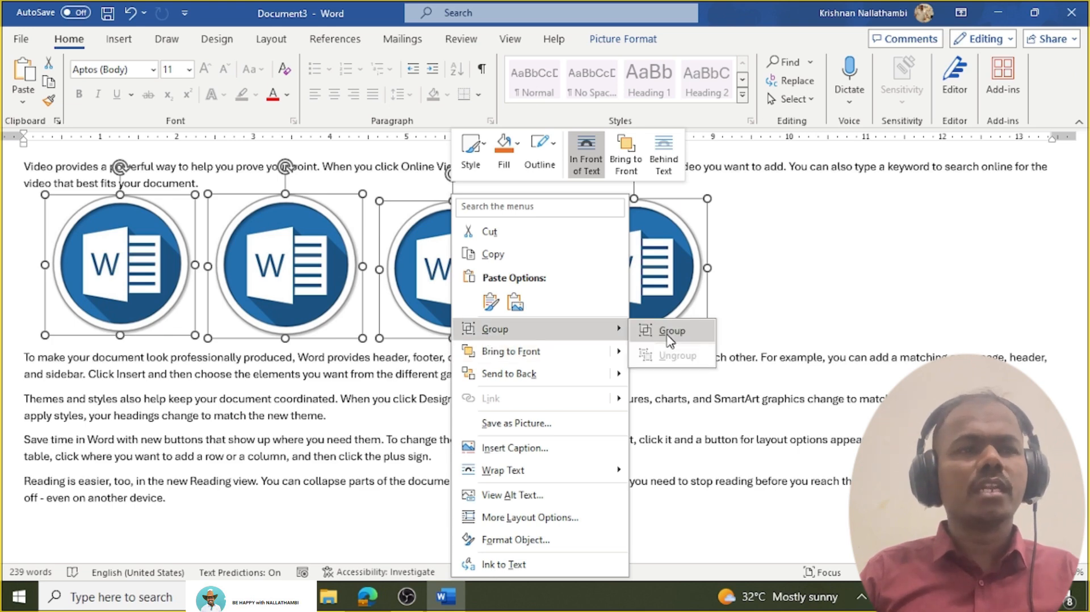
click(670, 335)
drag(221, 256, 248, 231)
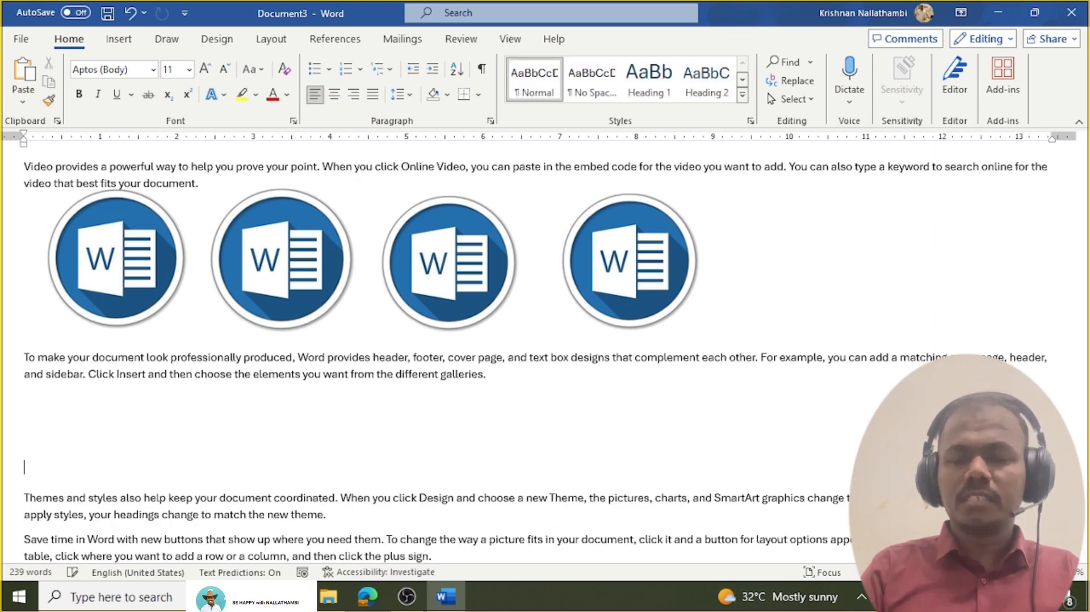
Add blank lines after the second paragraph and place a duplicate of the four-picture group in that gap
key(Return)
click(372, 262)
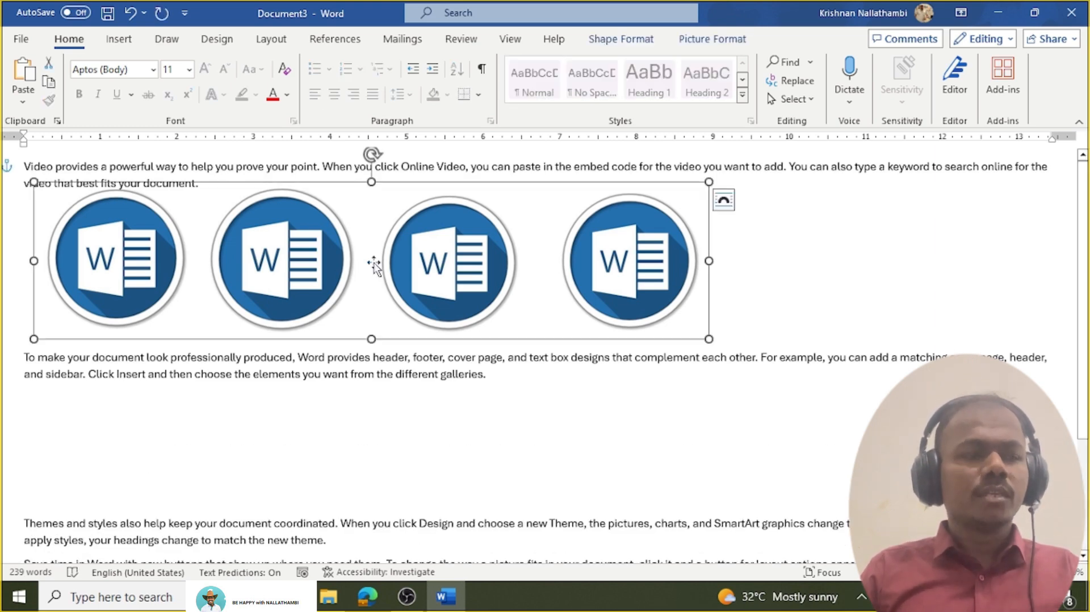
drag(374, 265, 363, 468)
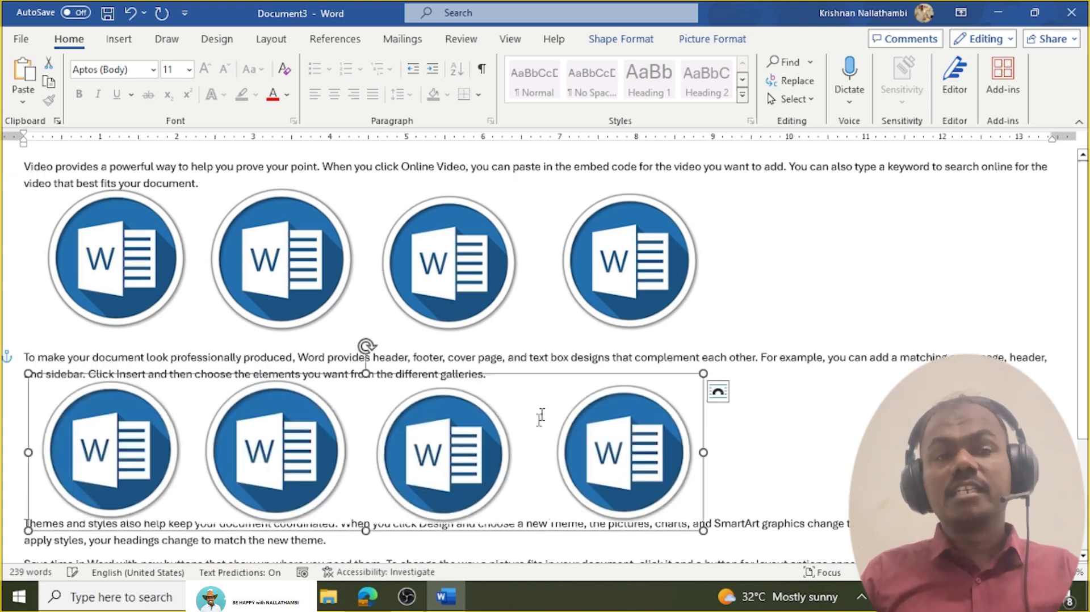
click(523, 383)
click(472, 456)
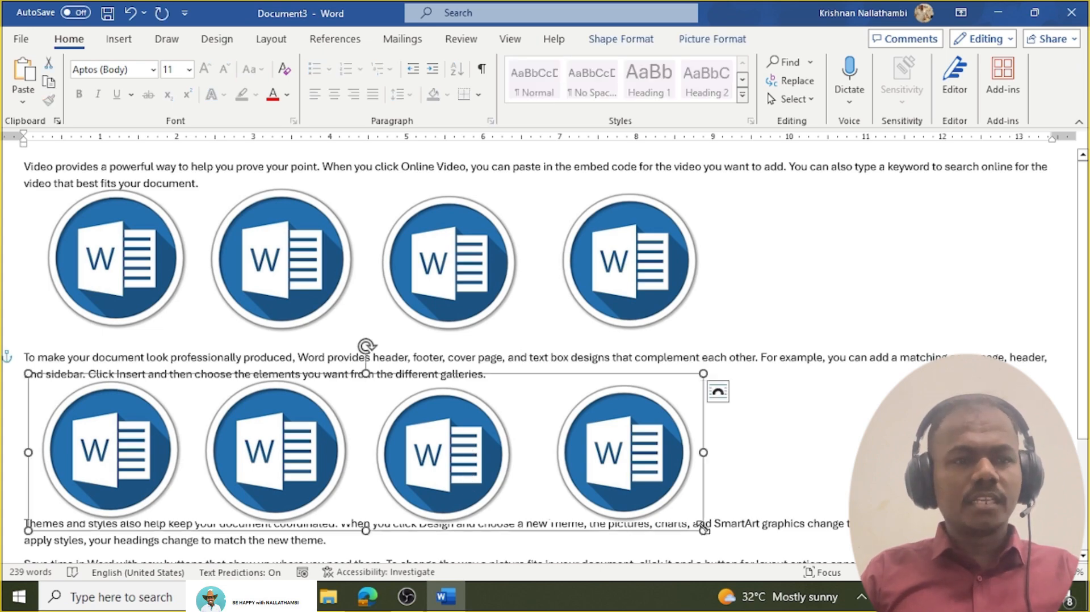
Shrink the duplicated four-picture group and insert a table of six columns and three rows below the "Themes and styles" paragraph
drag(704, 529, 608, 475)
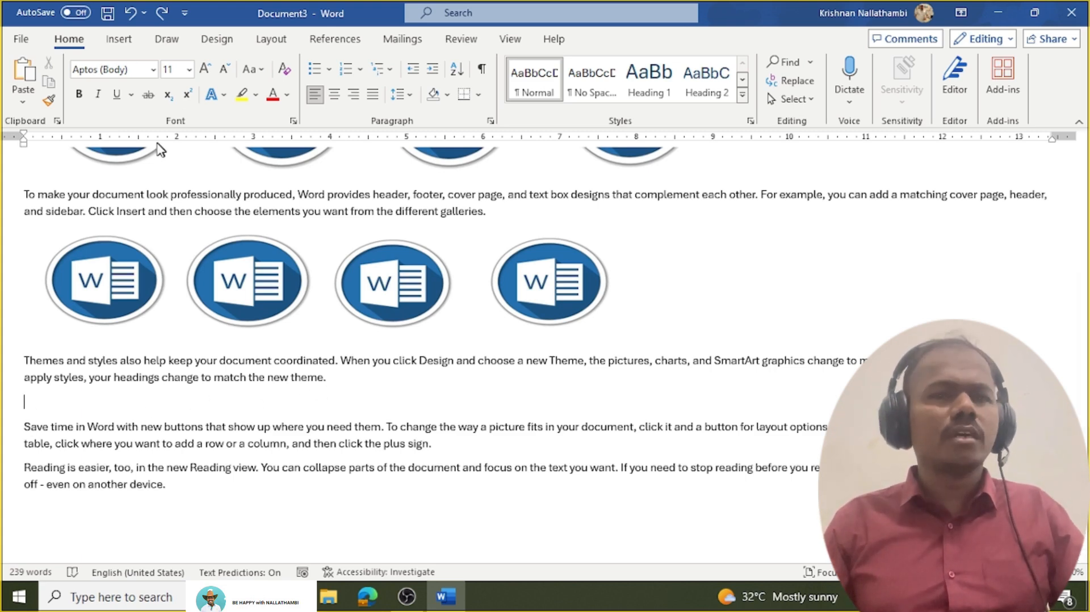
click(119, 40)
click(115, 96)
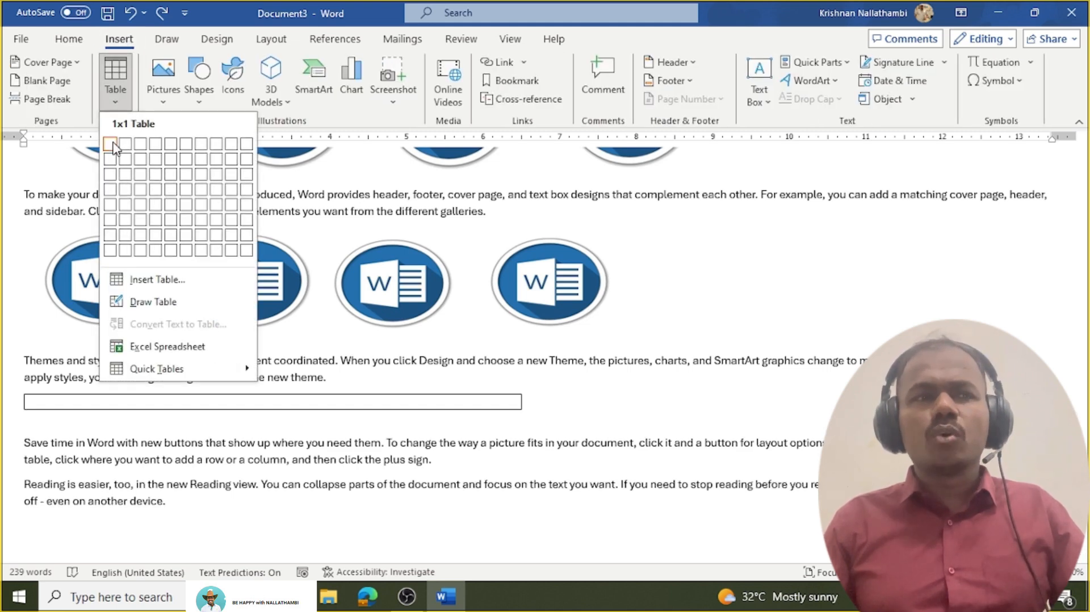
click(186, 174)
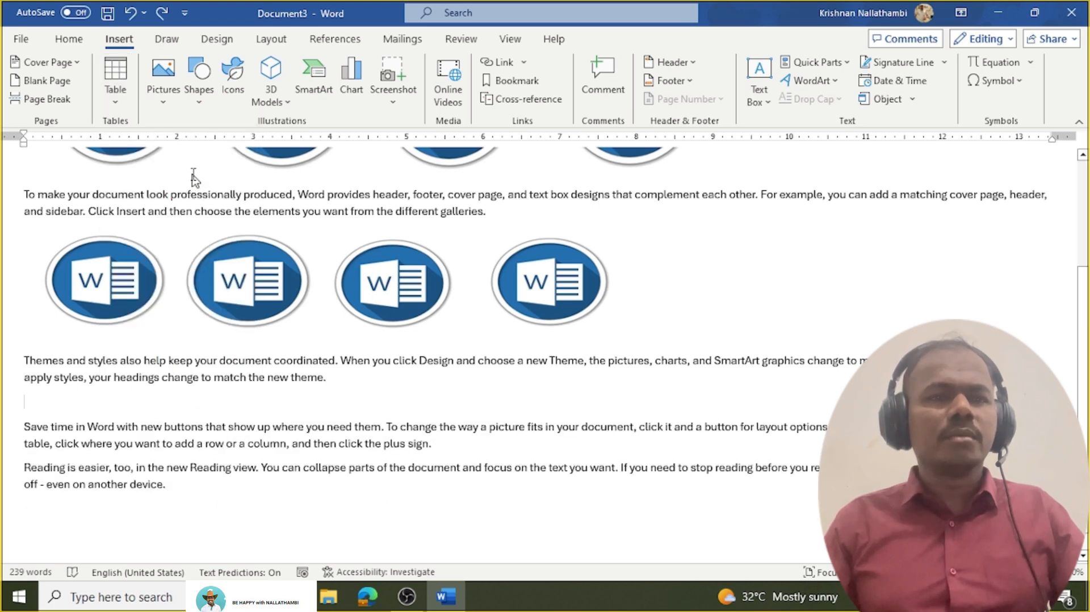
Insert the pdf picture from the Downloads folder into the table's first cell and shrink it from its lower-right corner
click(118, 38)
click(163, 79)
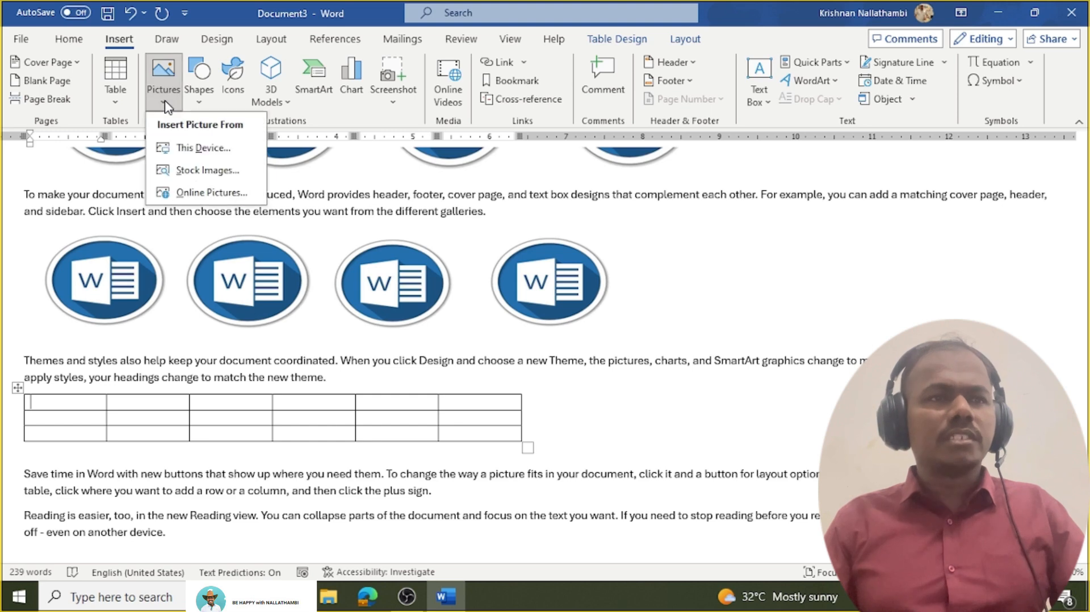
click(193, 149)
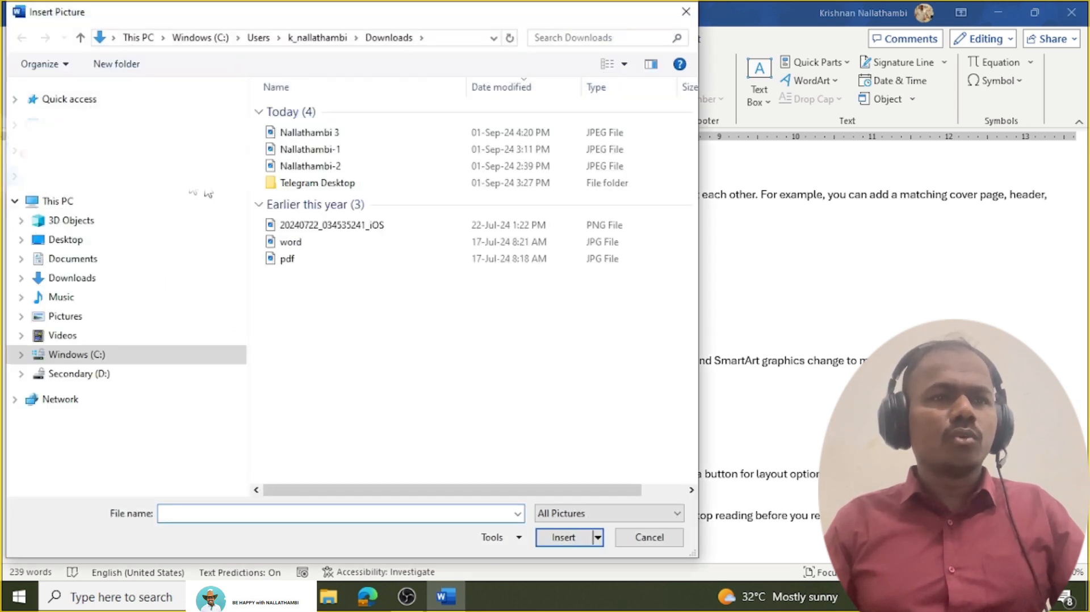
click(305, 260)
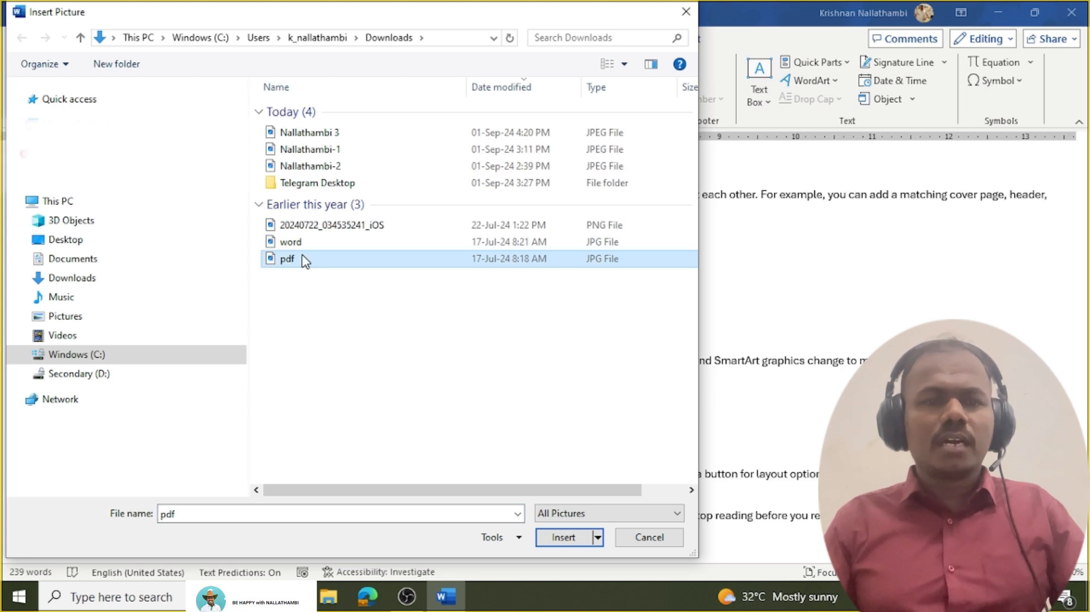
click(582, 538)
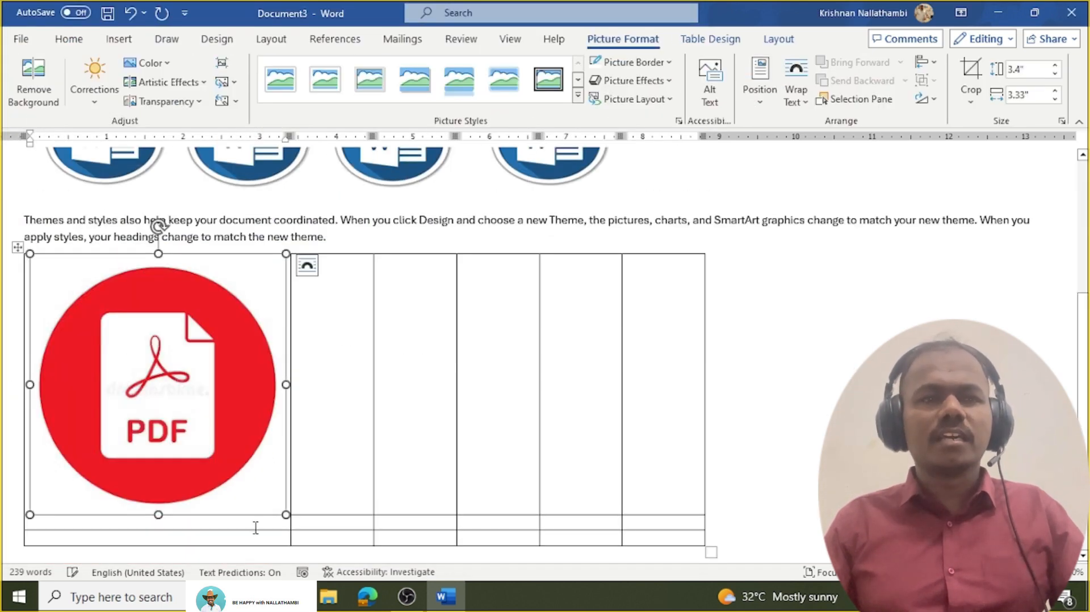
drag(287, 512, 239, 393)
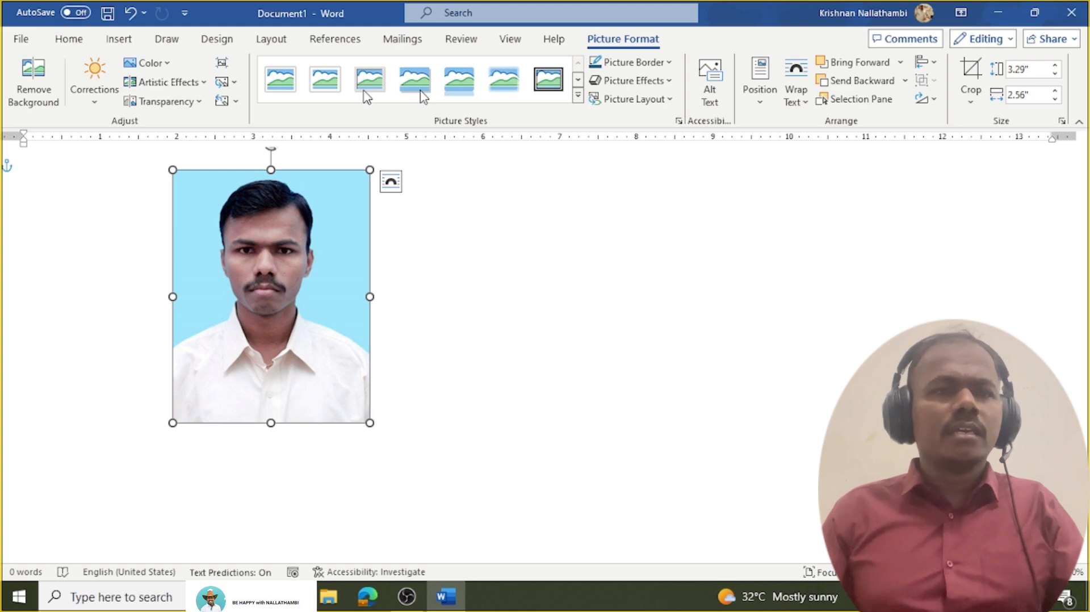
Try removing the portrait's background in Document1, marking the top of the hair as an area to keep, and keep the changes
click(33, 79)
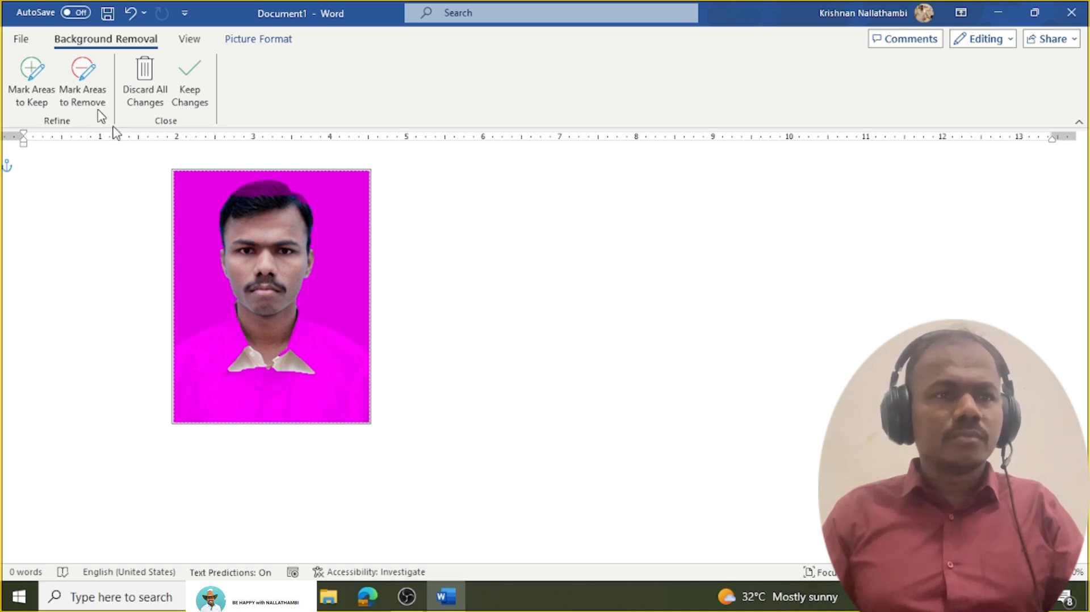
click(32, 80)
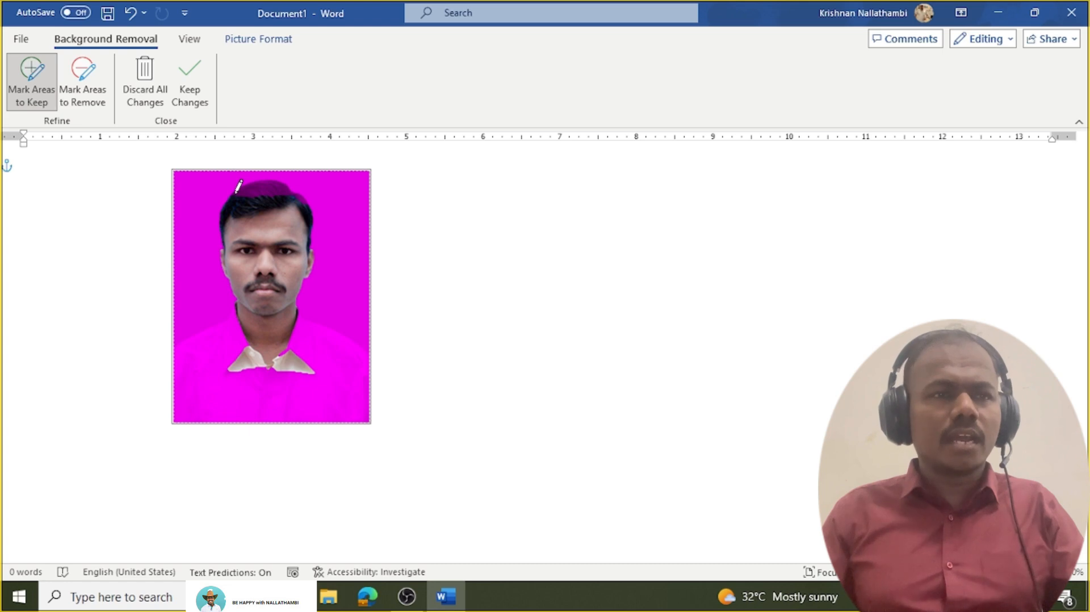
drag(236, 191, 258, 178)
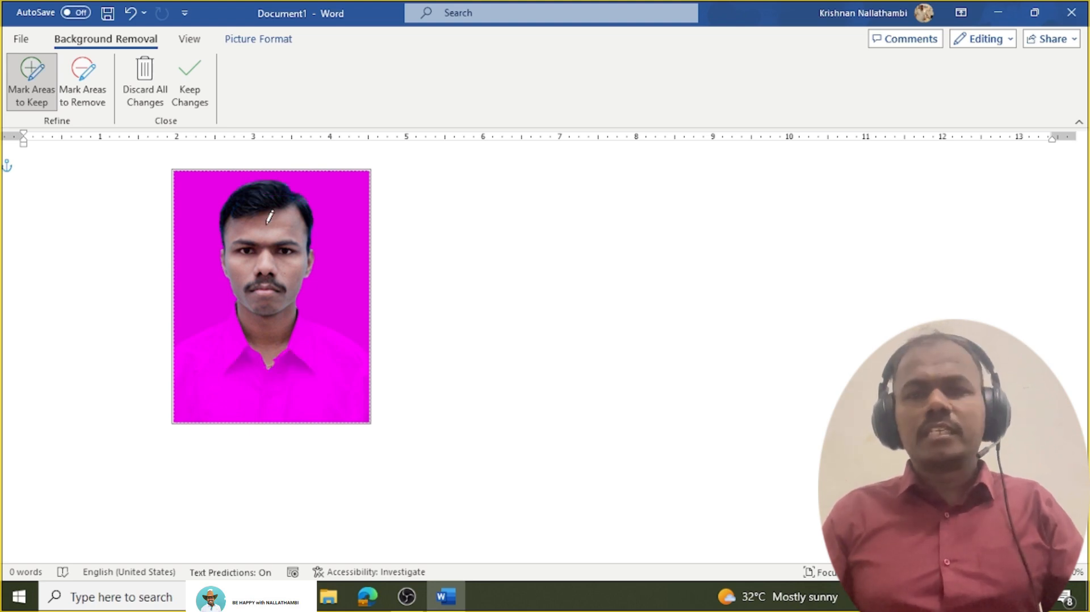
click(191, 97)
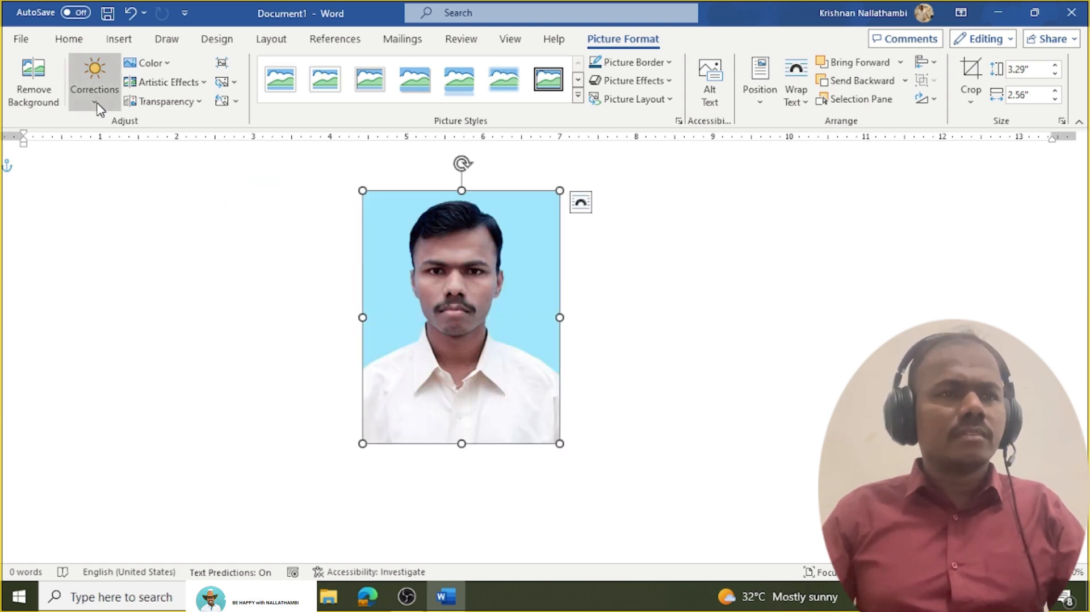
Darken the portrait with the Brightness/Contrast correction preset one brightness level below the current one, at the same contrast
click(95, 104)
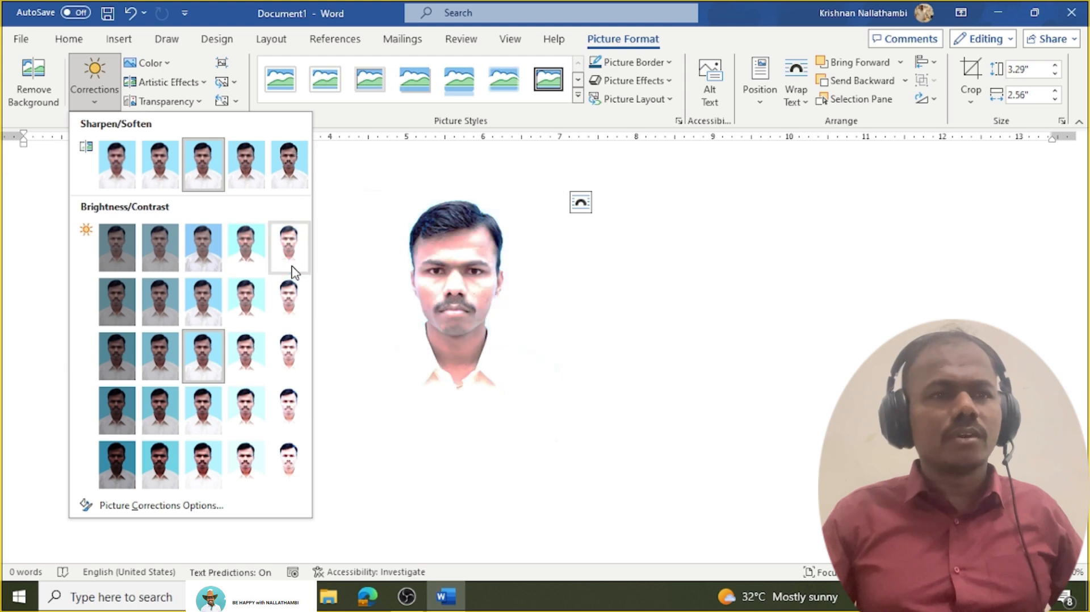
click(161, 334)
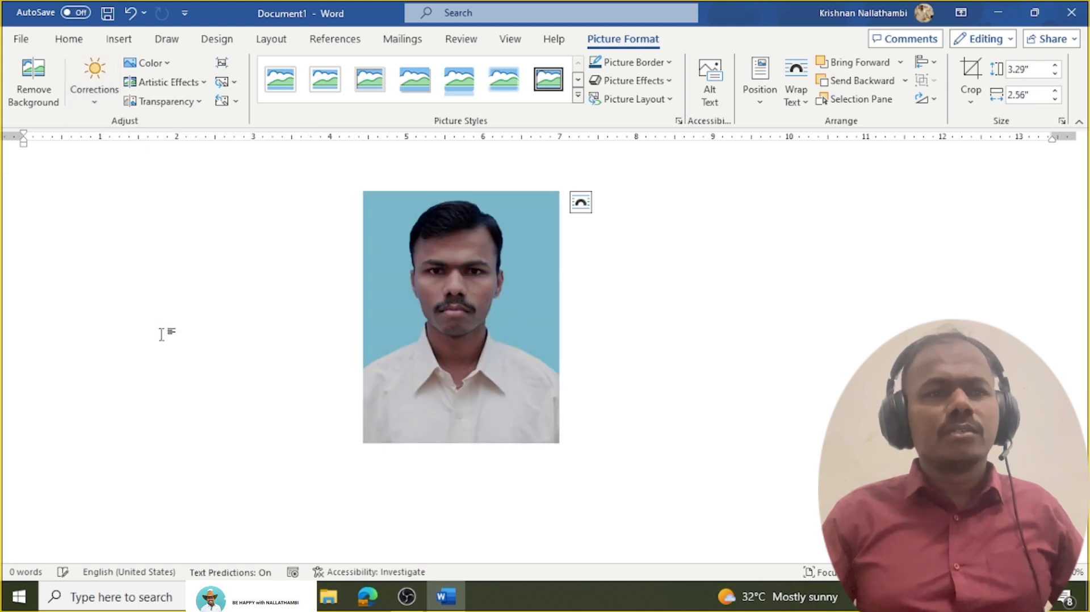
key(ctrl+z)
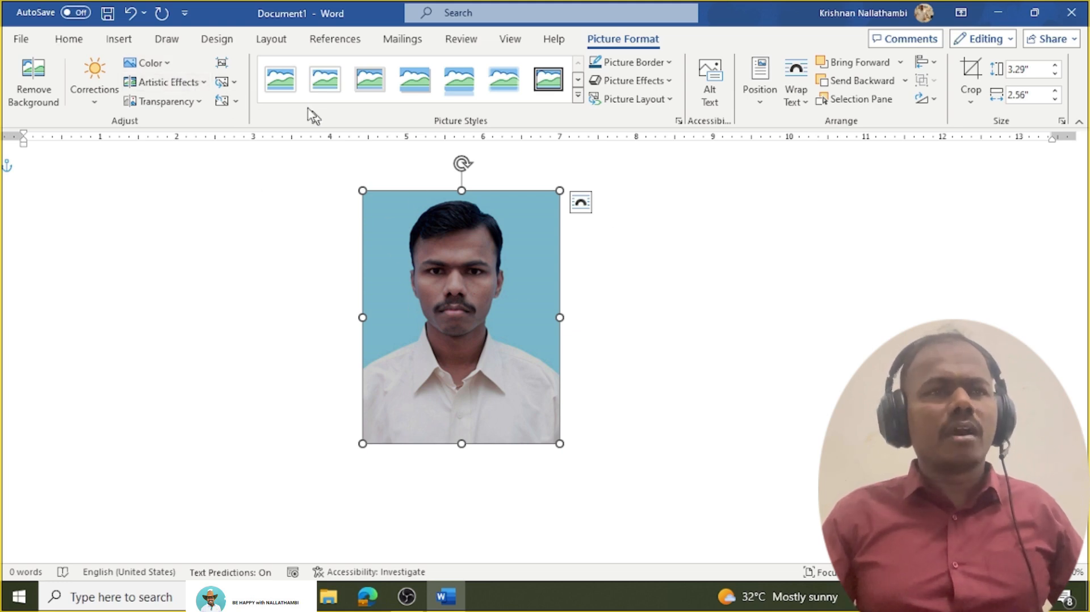
Apply the simple white frame picture style to the portrait, preview the Double Frame, Black style and deselect the picture
click(280, 79)
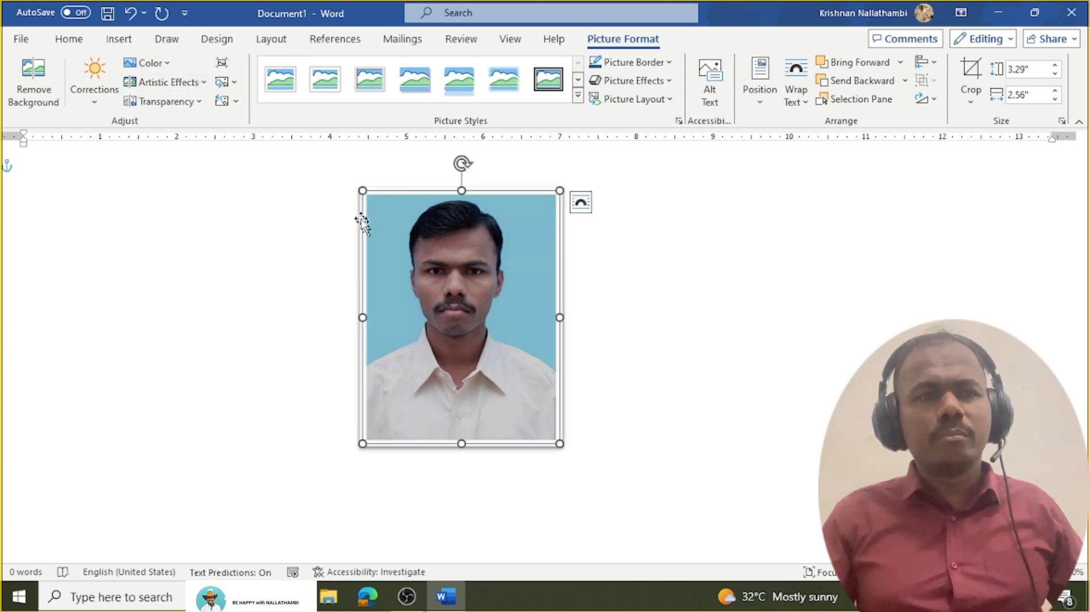
click(320, 243)
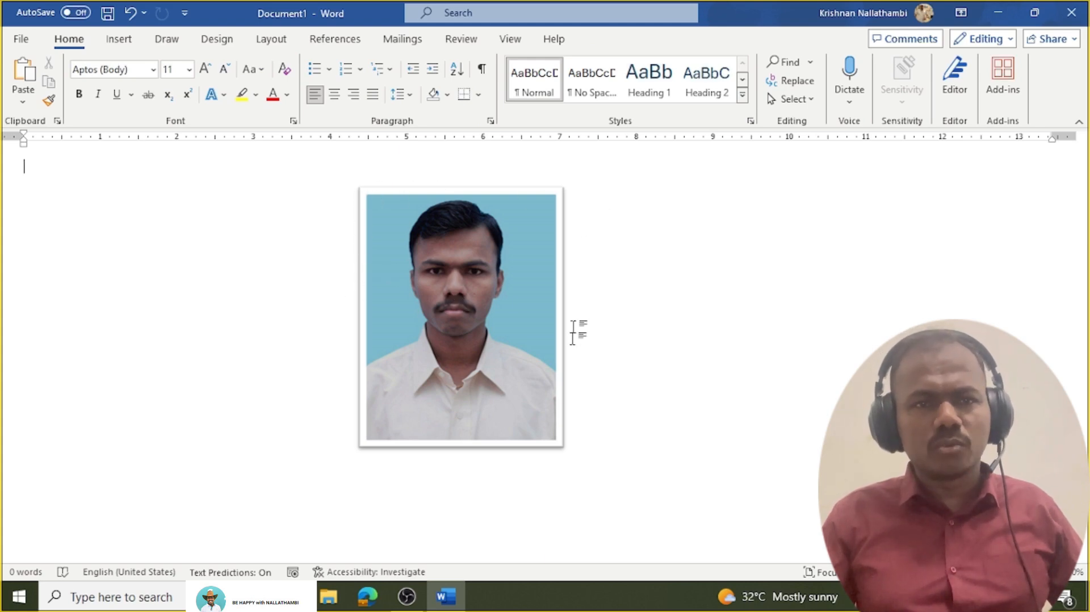
click(408, 215)
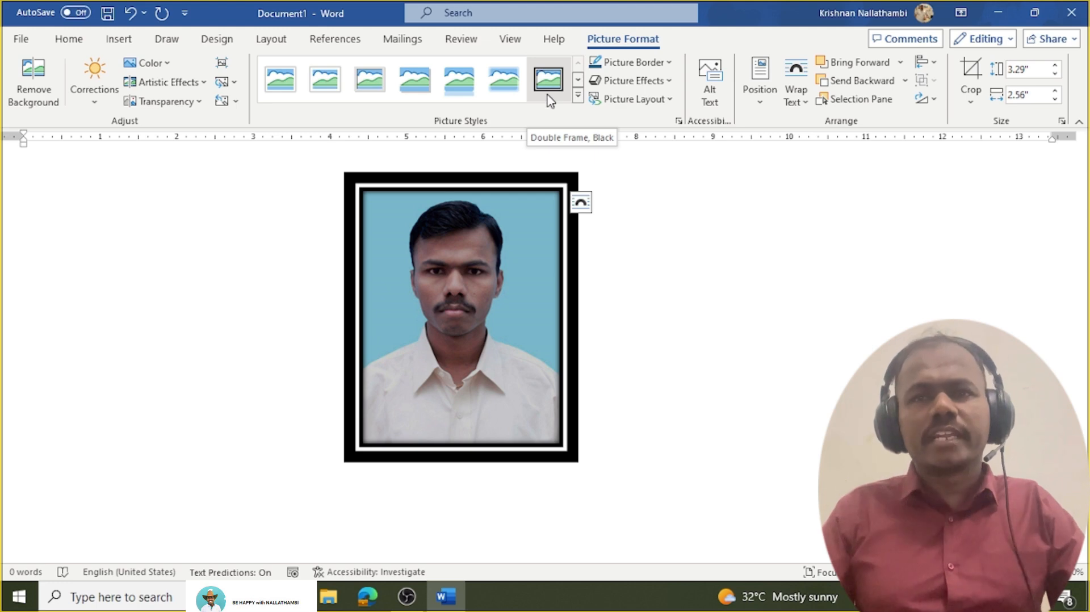
click(272, 280)
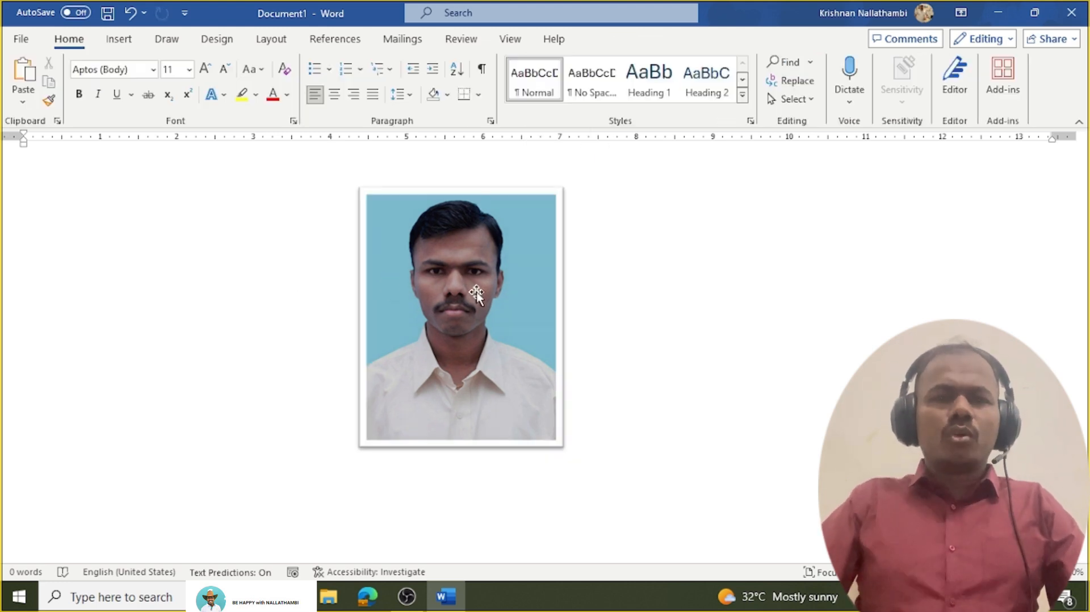